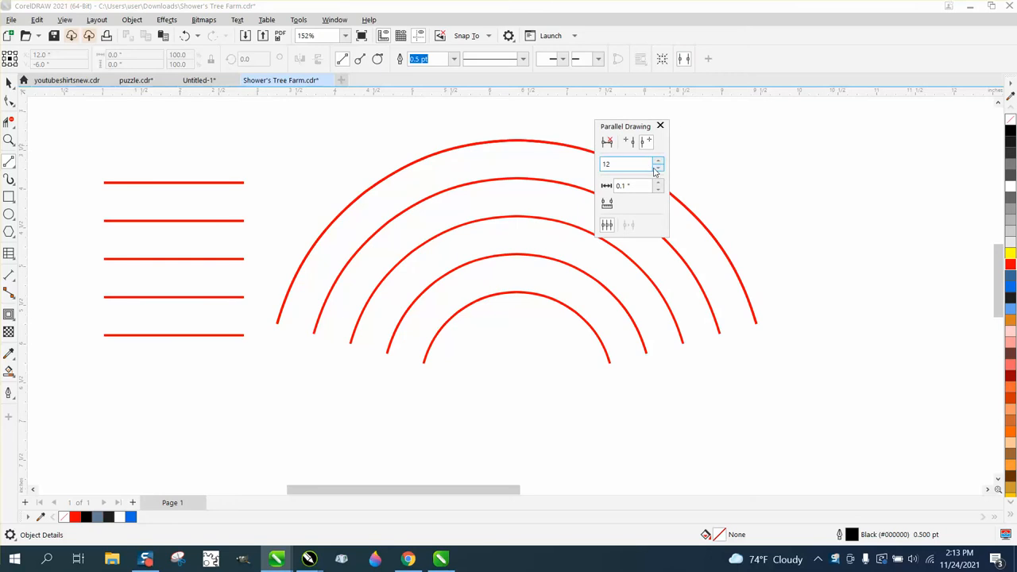
Step: Turn on parallel drawing and draw a horizontal 2-point line about 5.33 in long with 12 parallel copies spaced 0.1 in
click(607, 142)
scroll(647, 162, down, 3)
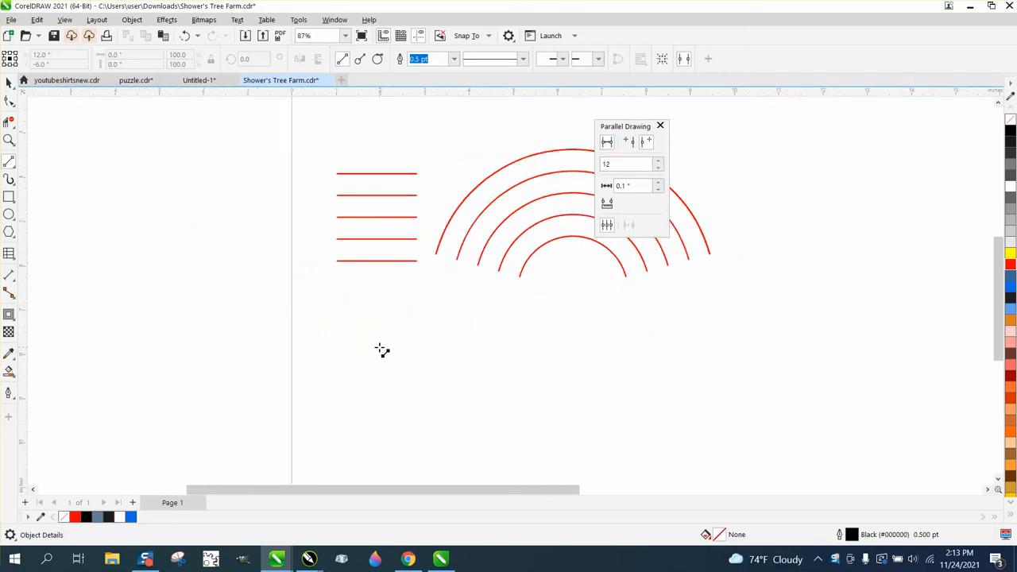
drag(381, 348, 617, 349)
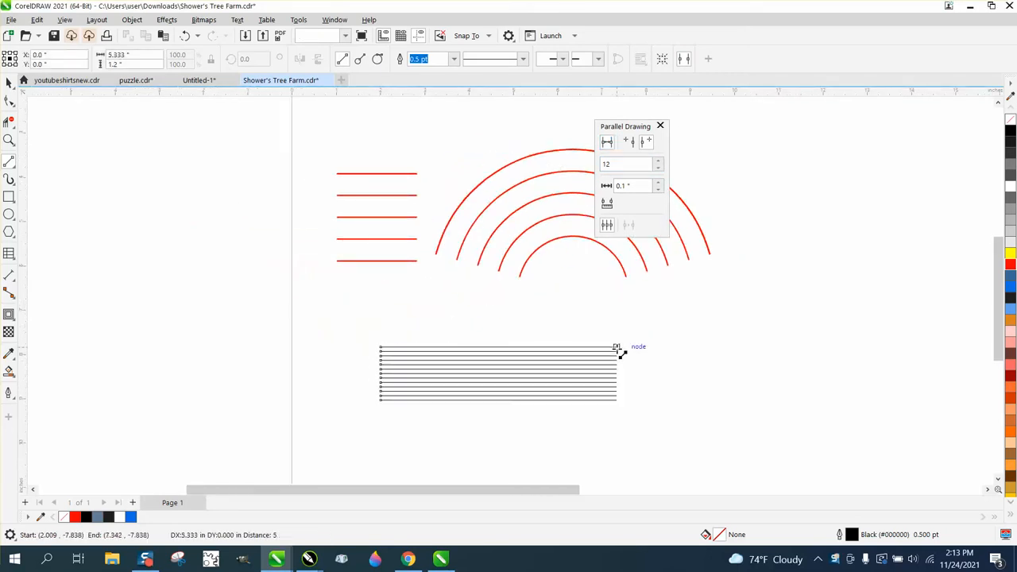
click(9, 83)
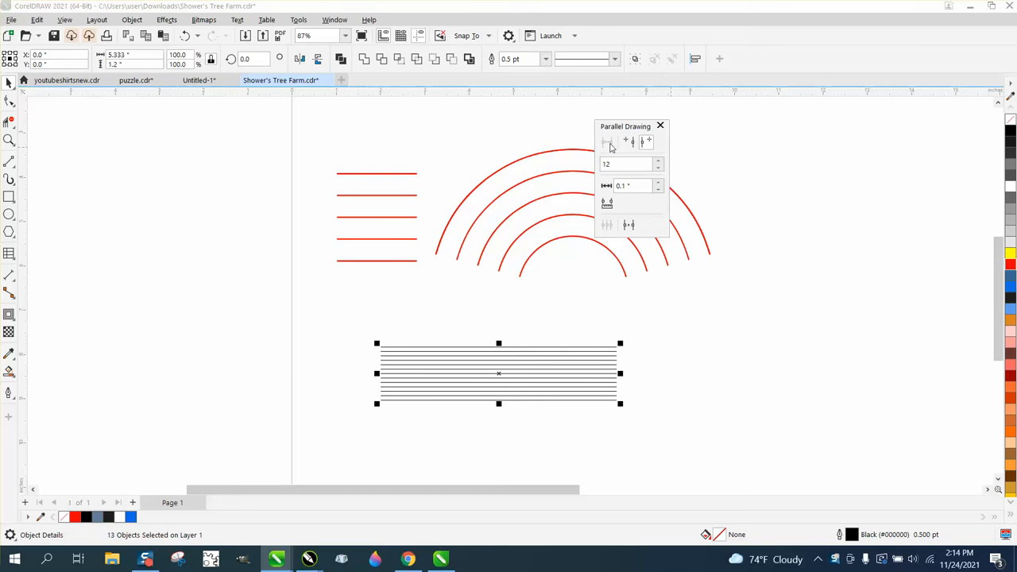
Step: Delete all the black parallel lines below the red lines
click(578, 371)
click(577, 368)
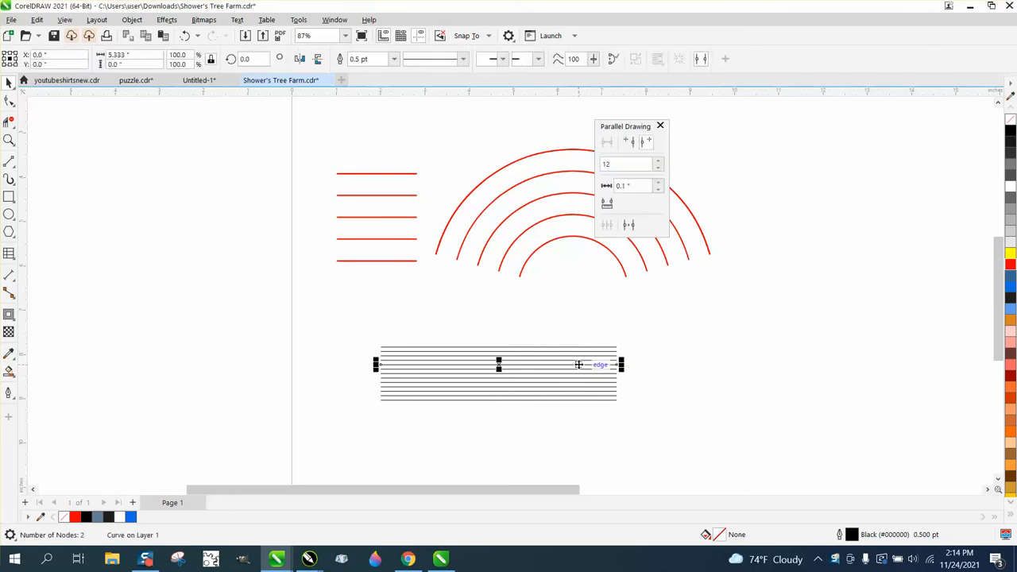
click(504, 345)
drag(315, 302, 488, 380)
key(Delete)
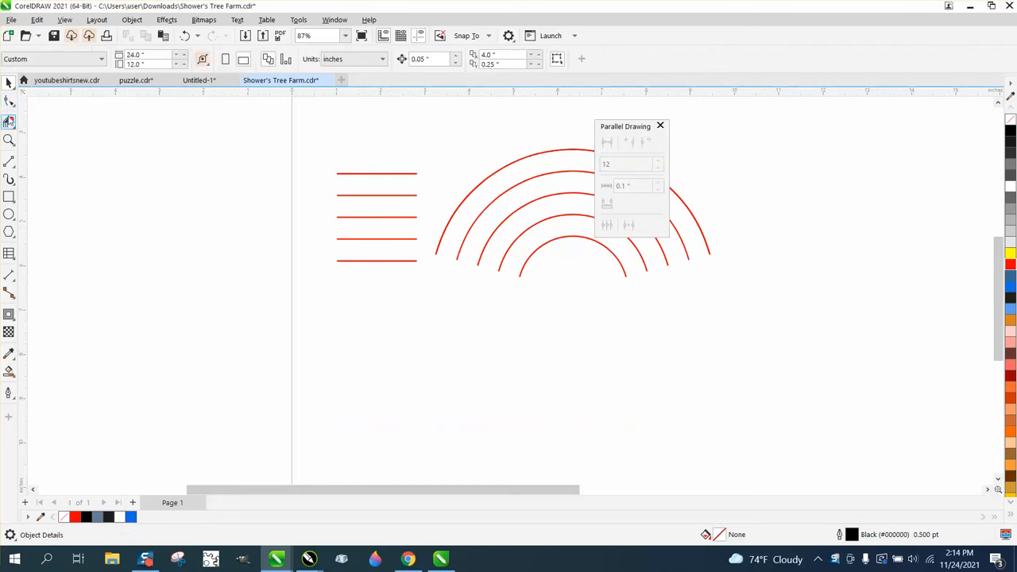
Step: Close the Parallel Drawing controls and draw a single horizontal 2-point line about 4.05 in long below the red lines
click(14, 166)
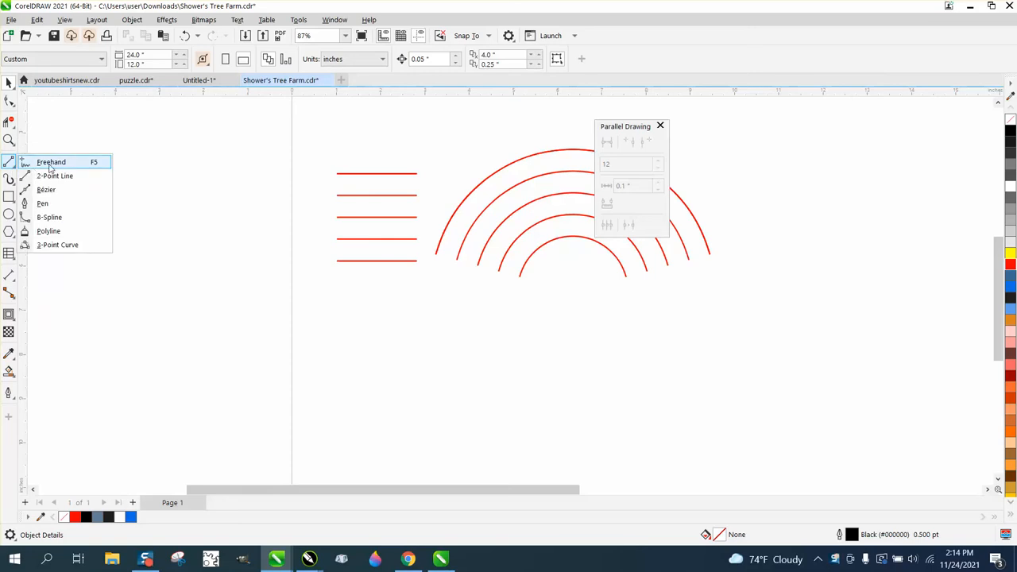
click(51, 175)
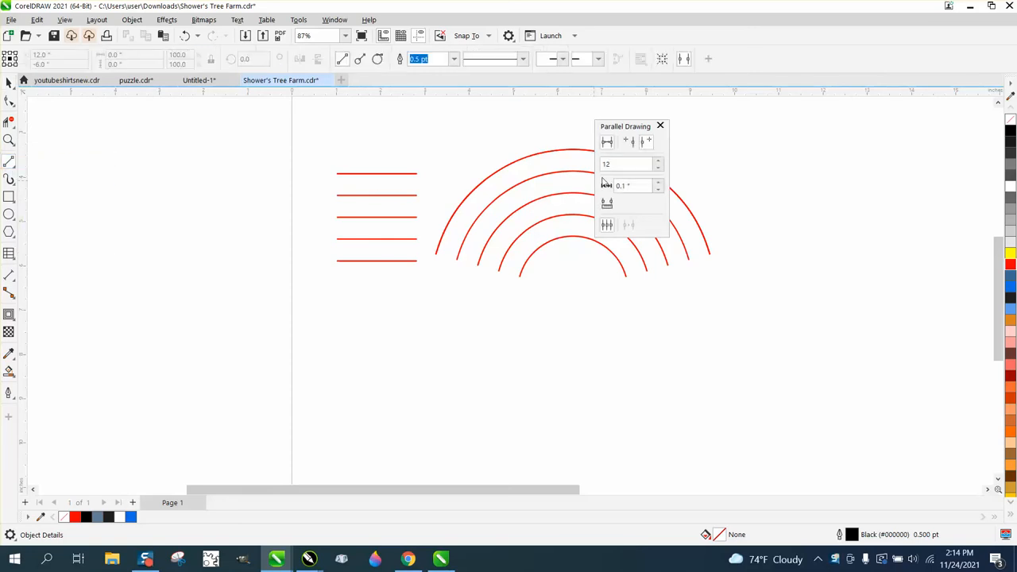
click(659, 125)
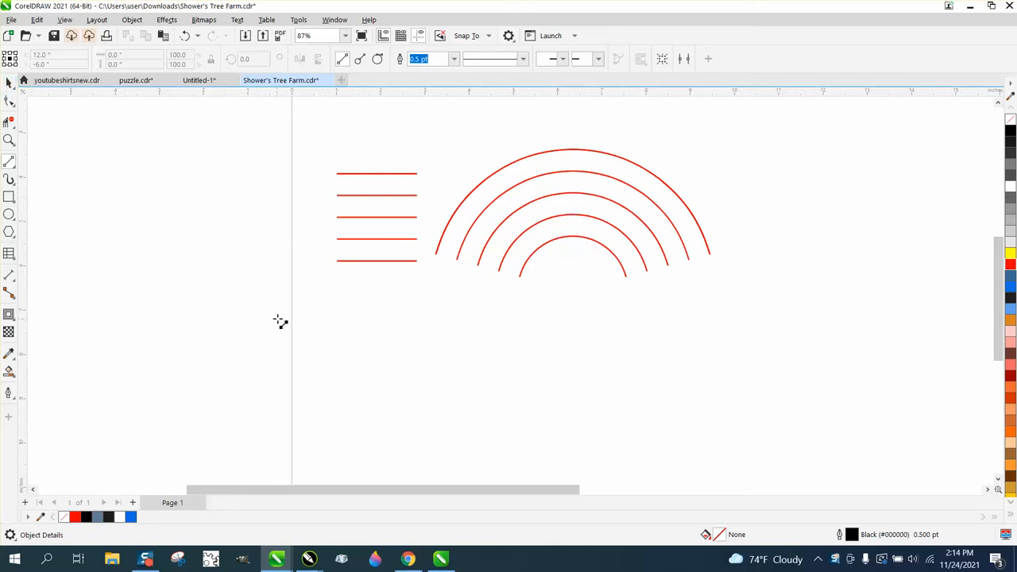
click(11, 163)
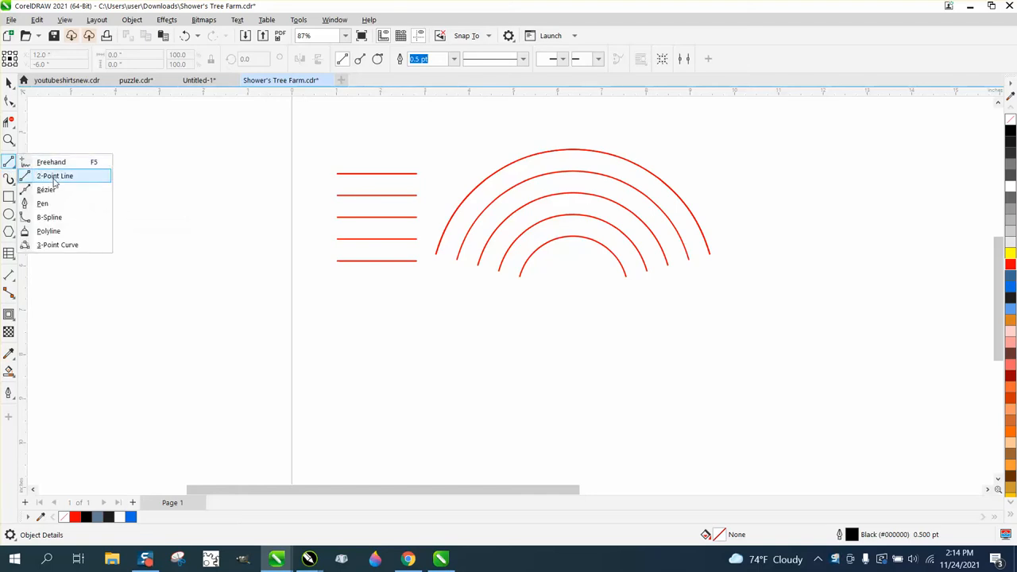
click(54, 178)
drag(350, 347, 538, 348)
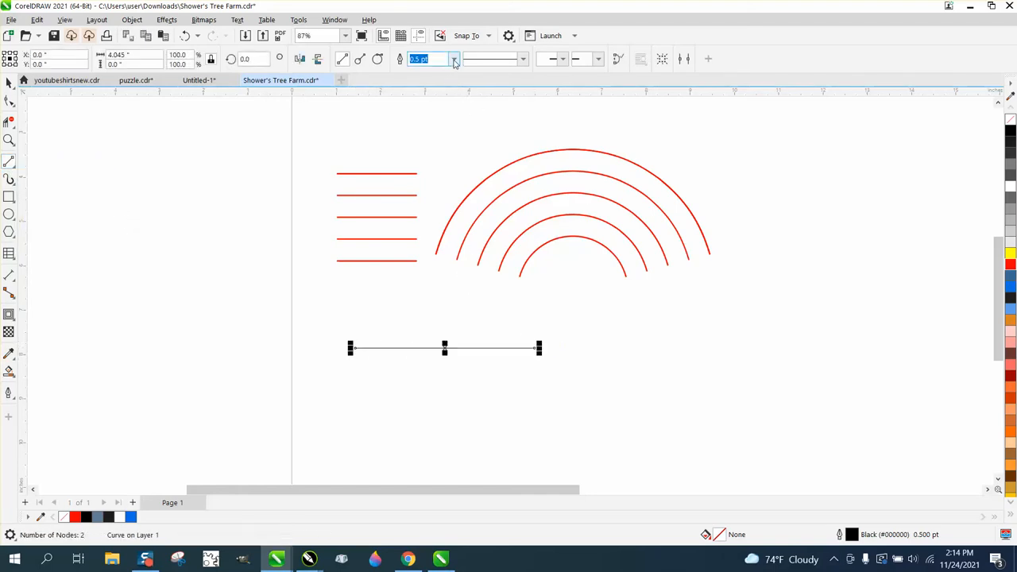
Step: Set the new line's outline width to Hairline
drag(443, 59, 419, 73)
click(454, 60)
click(430, 80)
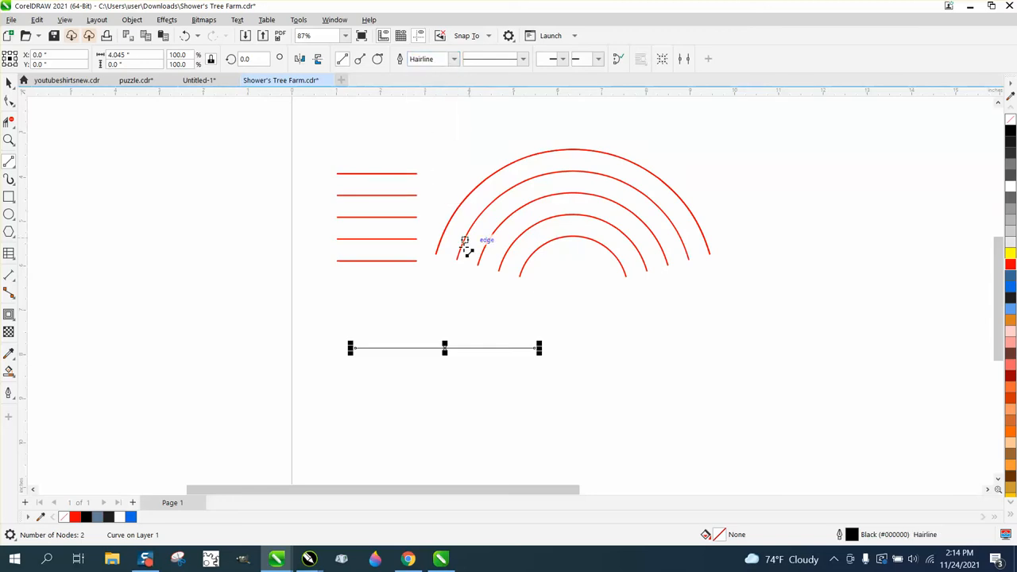
Step: Cut the hairline at a vertical guideline near its left end, keeping only a piece about 0.003 in long
click(8, 139)
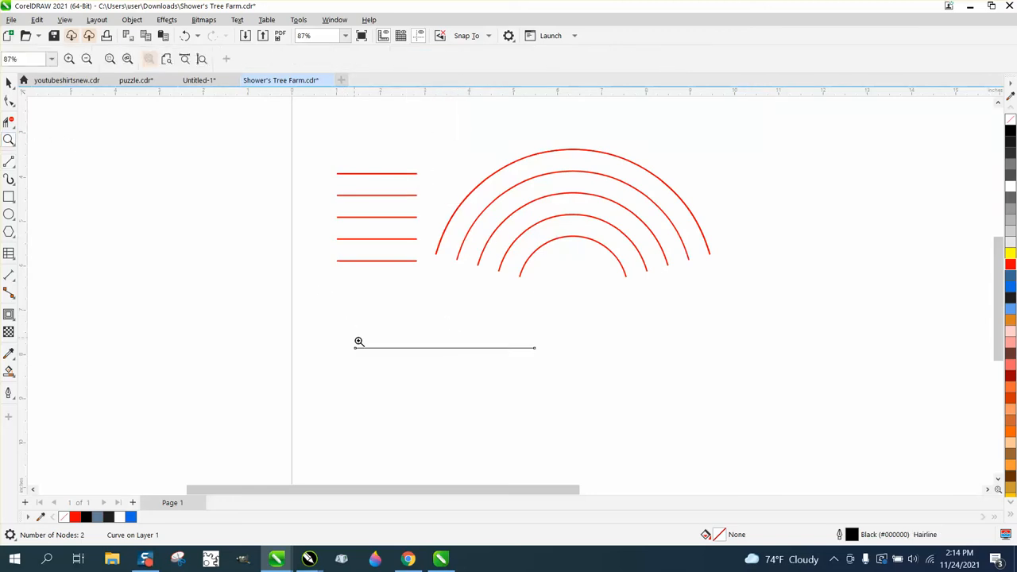
drag(358, 342, 516, 389)
click(9, 82)
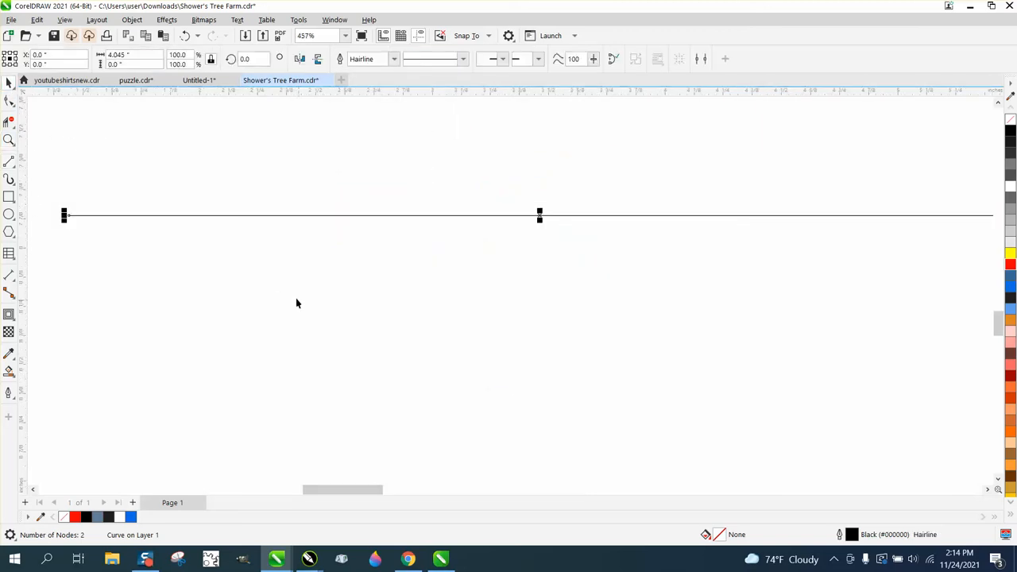
click(9, 140)
drag(65, 200, 90, 225)
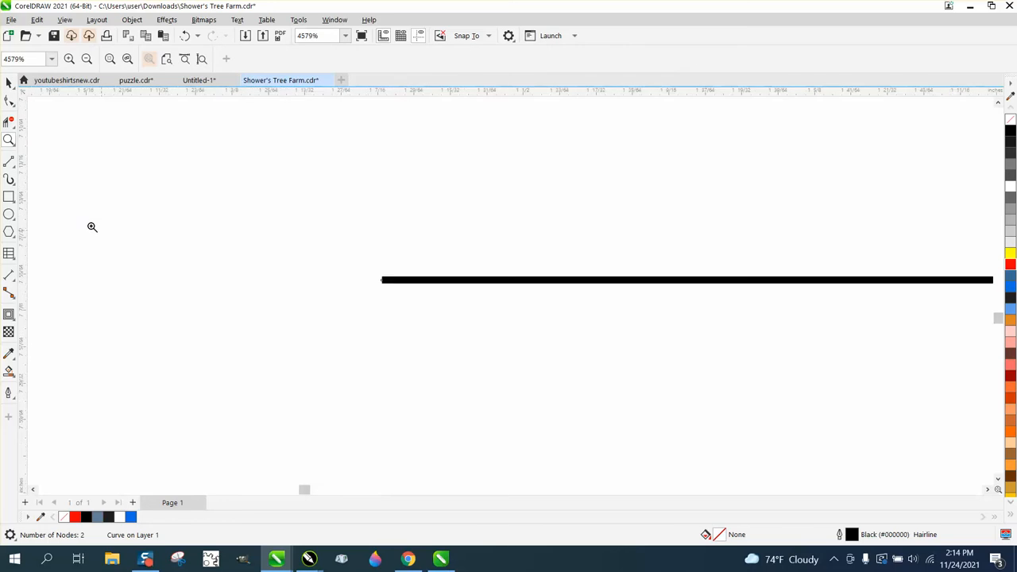
drag(295, 234, 506, 321)
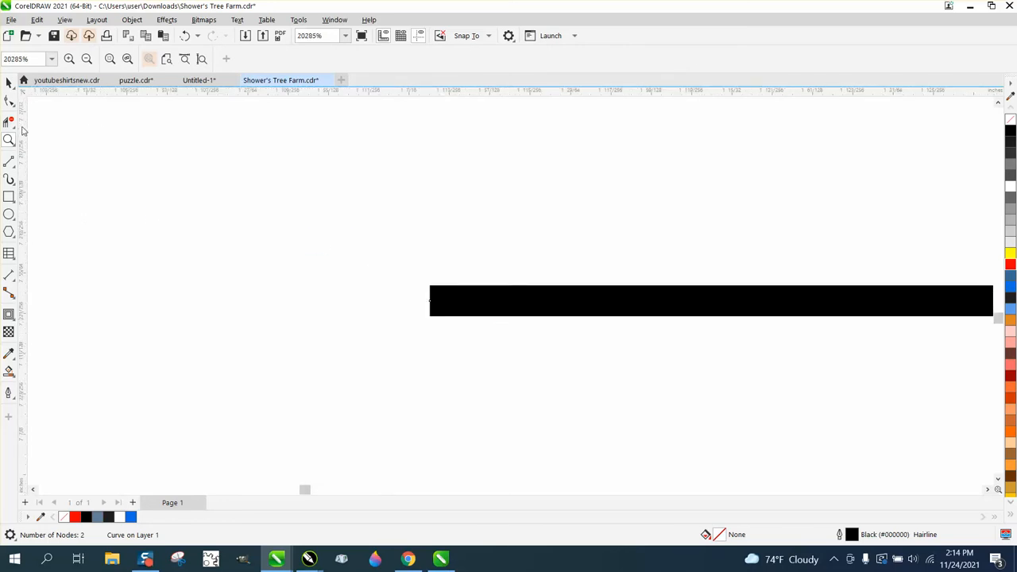
drag(356, 252, 558, 416)
click(8, 121)
click(9, 82)
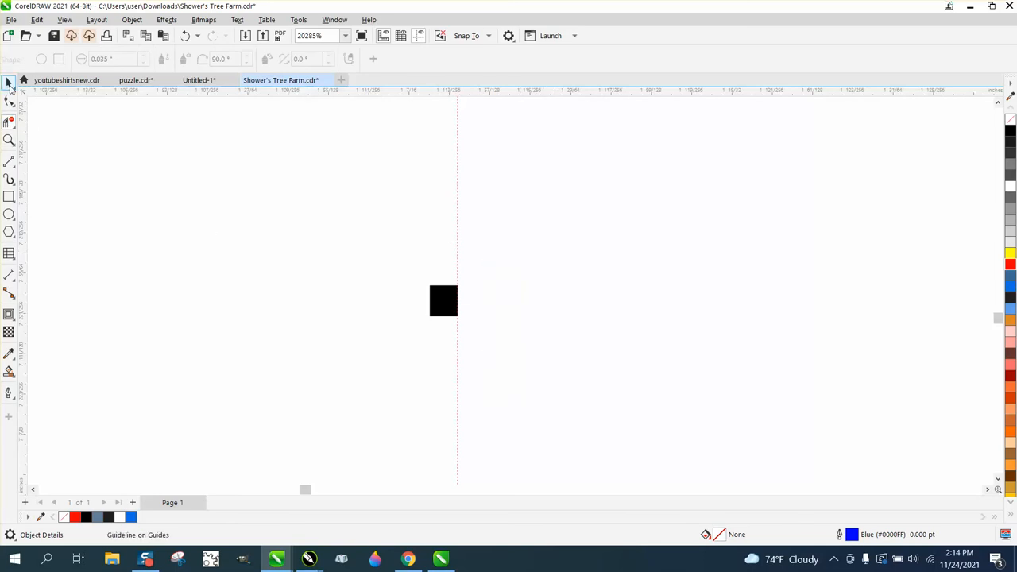
Step: Move the short hairline piece up and left, away from the guideline, and convert its outline to an object
click(435, 310)
drag(390, 290, 390, 290)
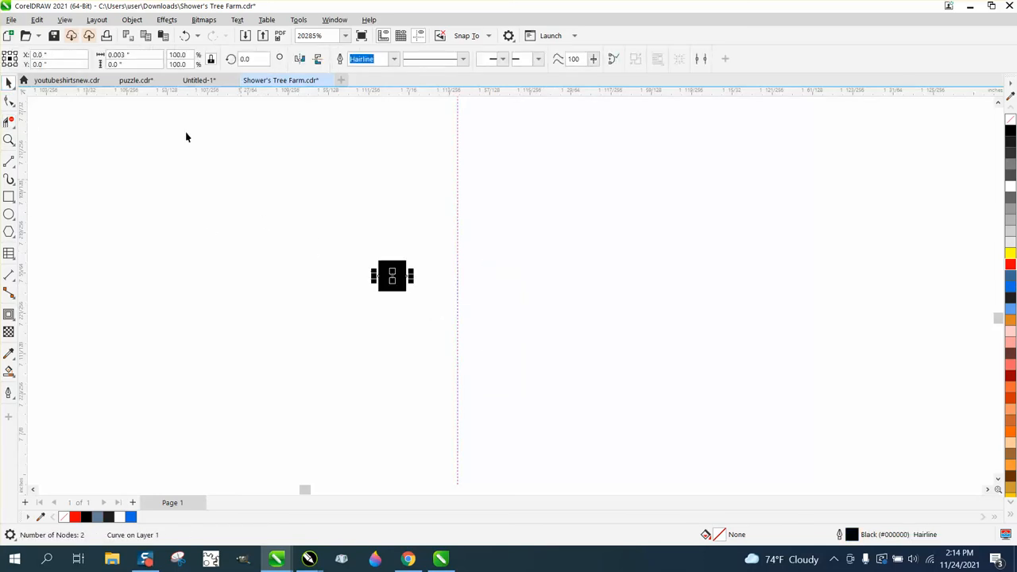
click(132, 20)
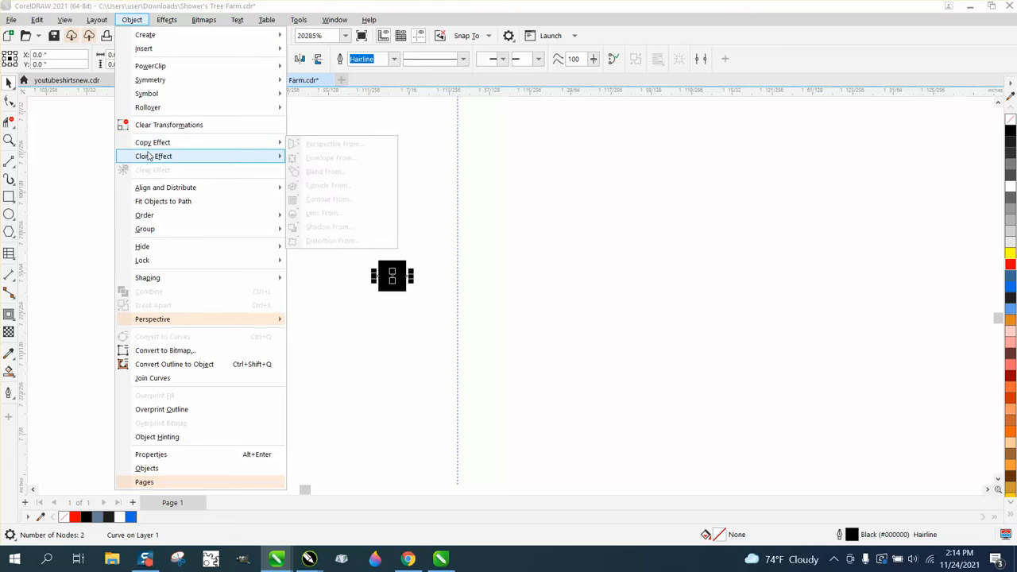
click(205, 364)
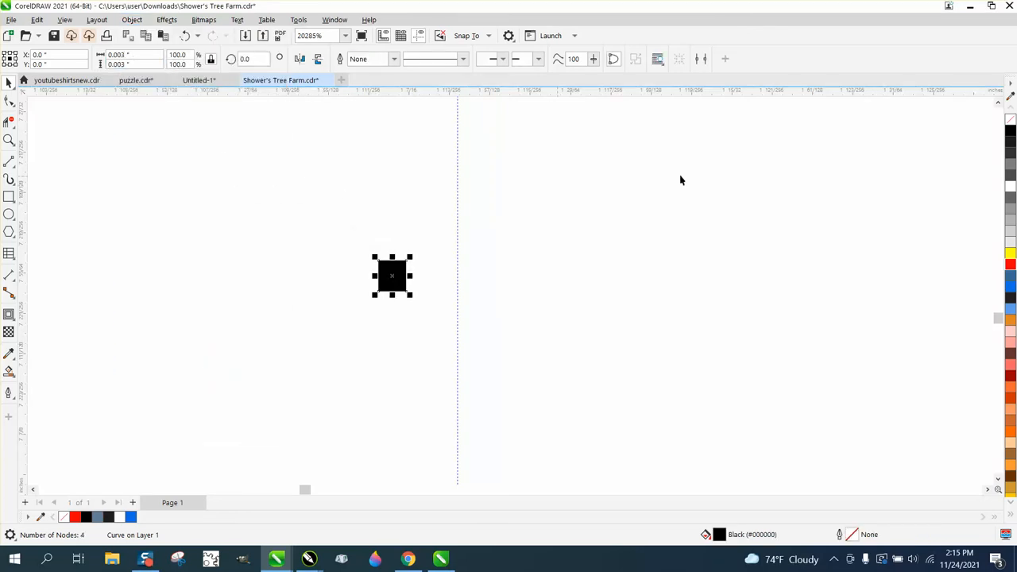
Step: Try a red outline with no fill on the small square, and undo both changes
right_click(1010, 267)
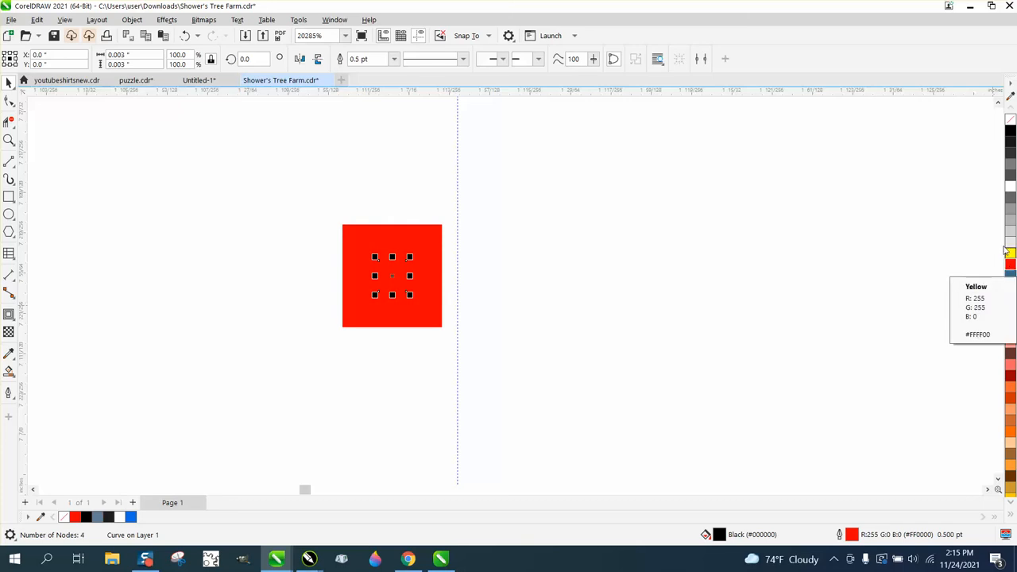
click(1012, 120)
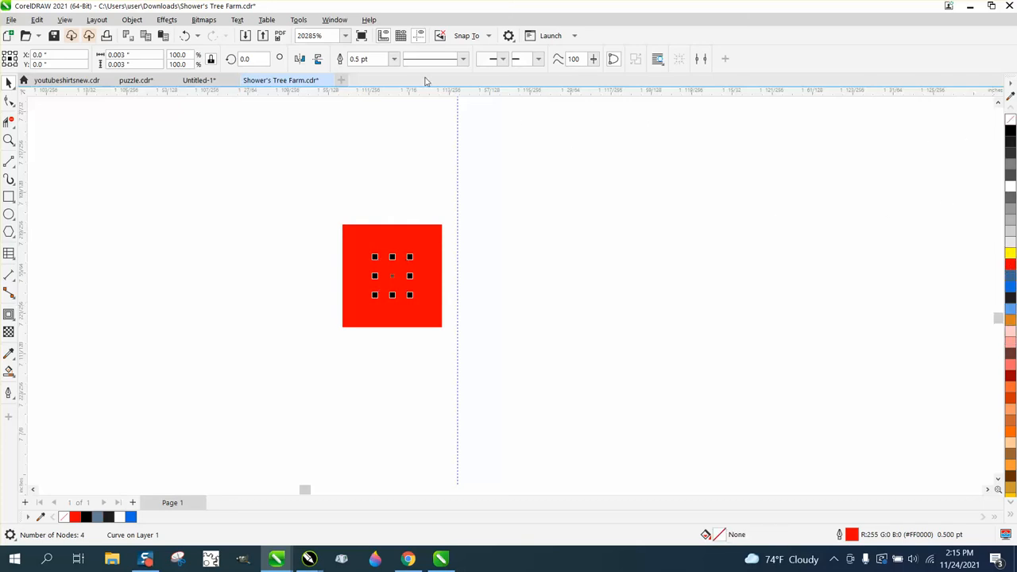
click(185, 38)
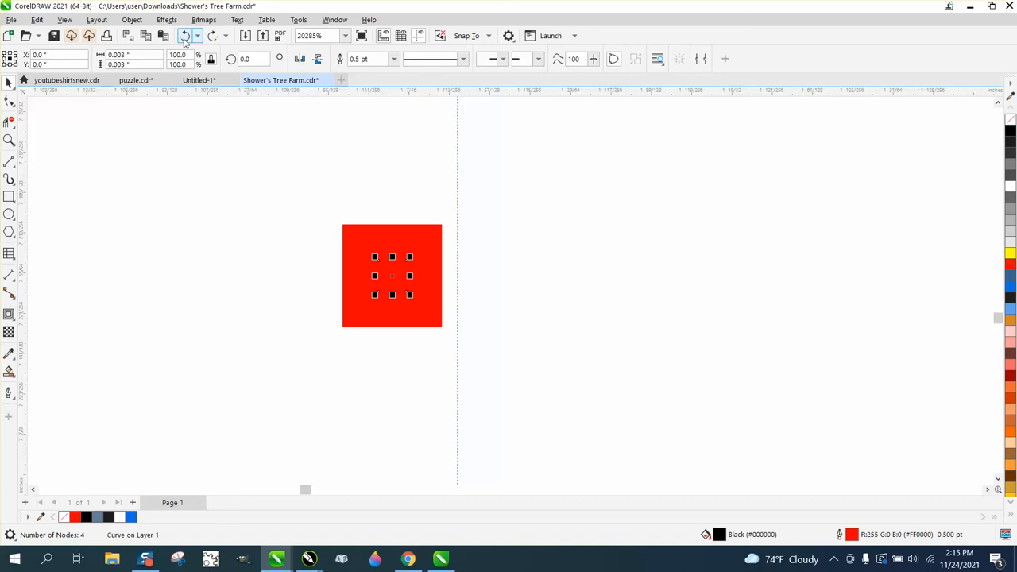
click(185, 37)
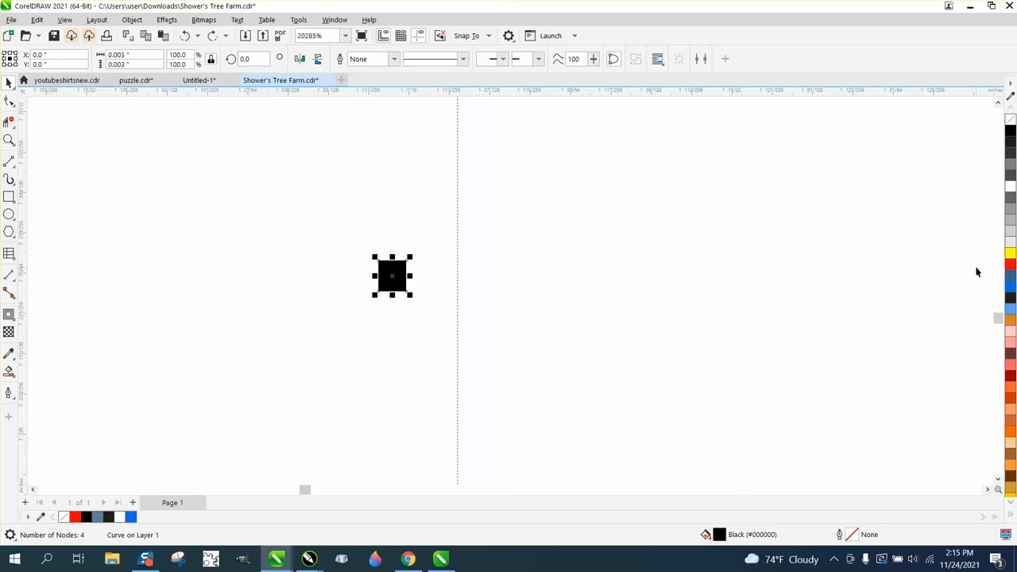
Step: Fill the small square with red
click(1011, 267)
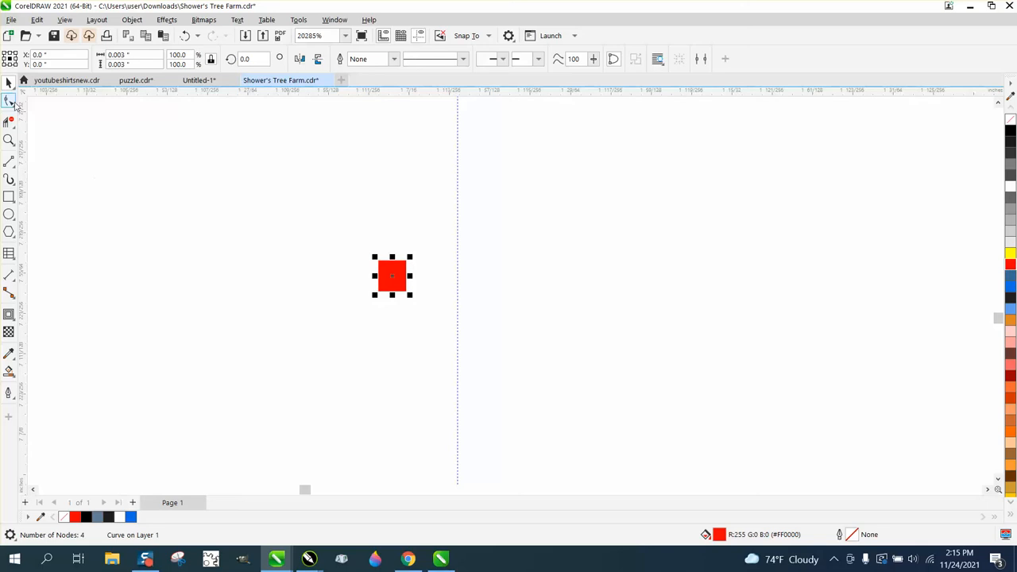
drag(341, 229, 457, 302)
click(132, 20)
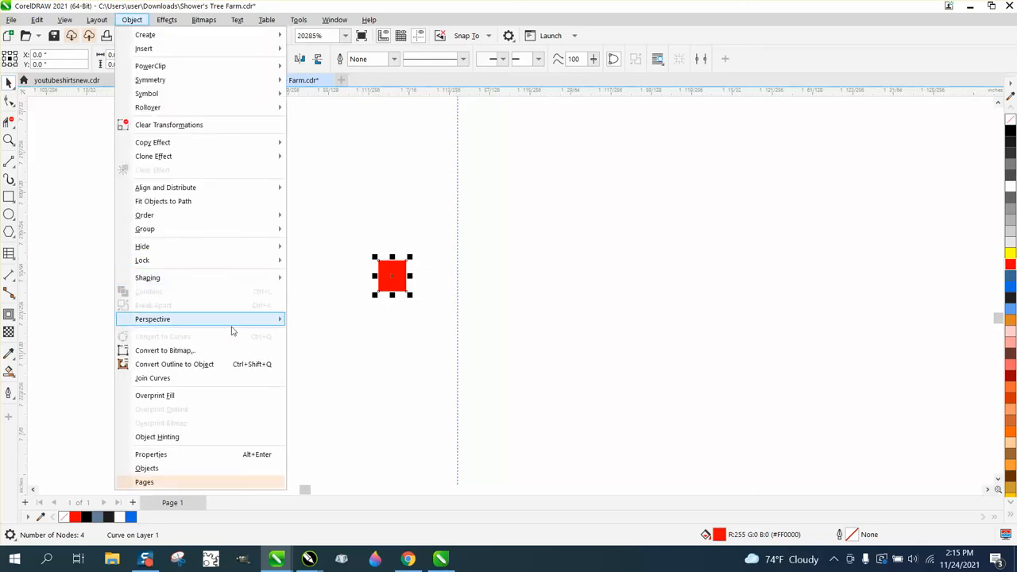
click(410, 228)
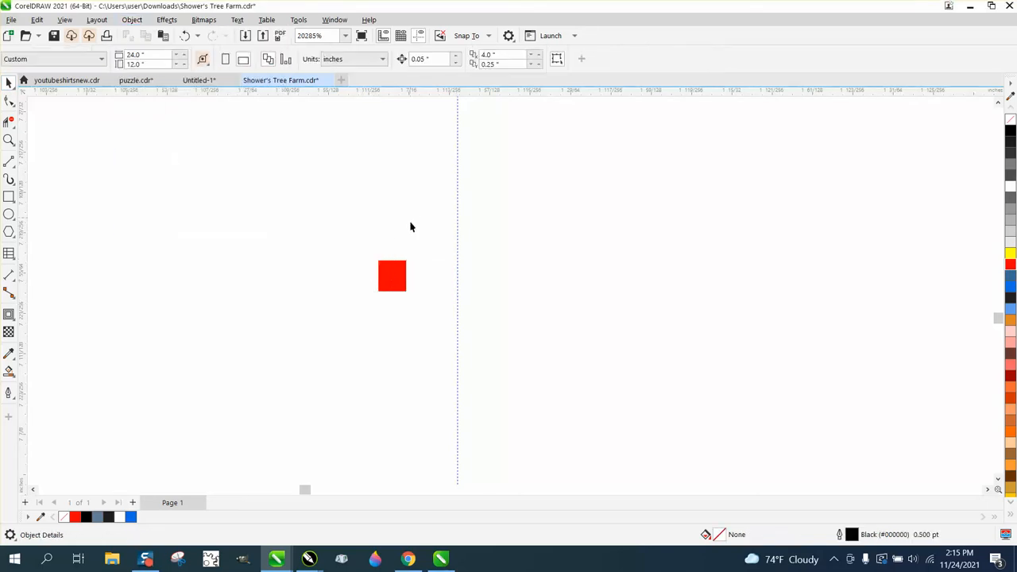
Step: Deselect the square and enter a new nudge distance for the document
click(387, 278)
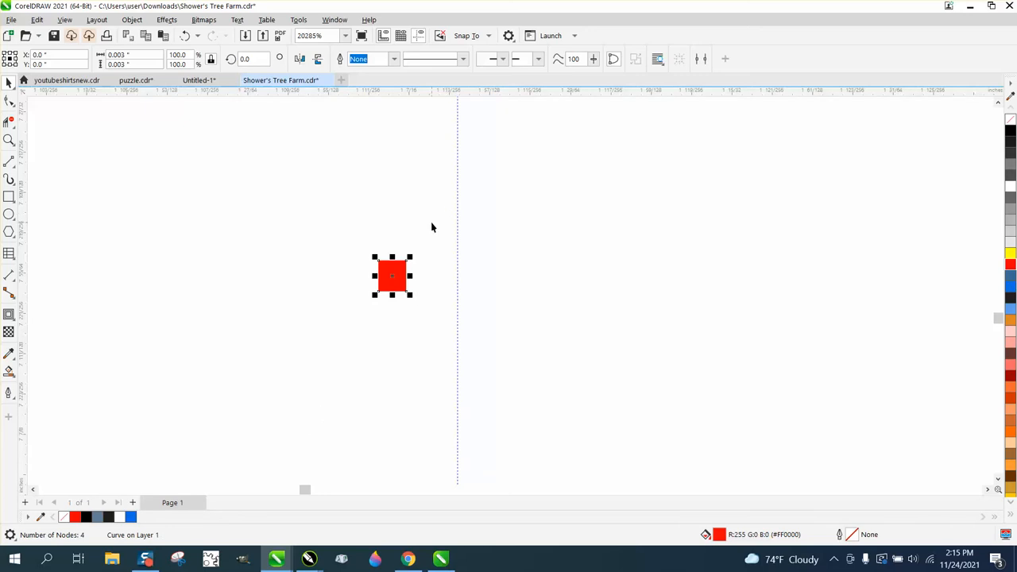
click(411, 165)
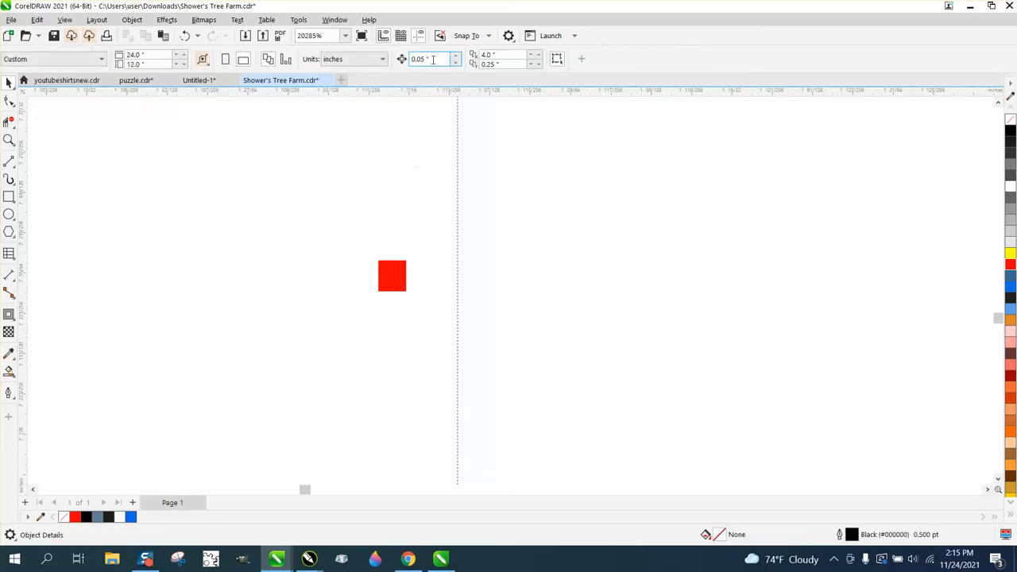
double_click(431, 59)
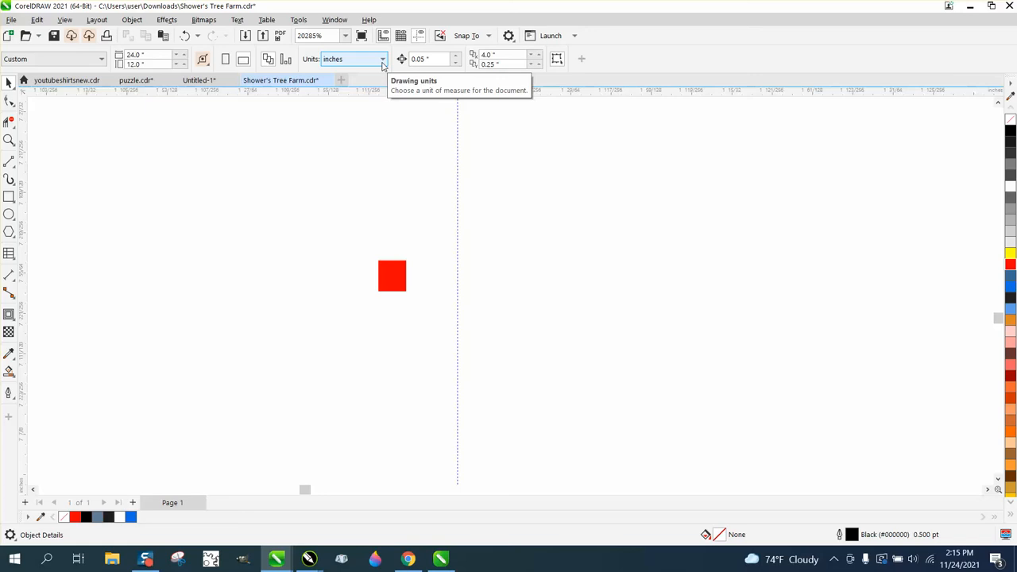
double_click(426, 59)
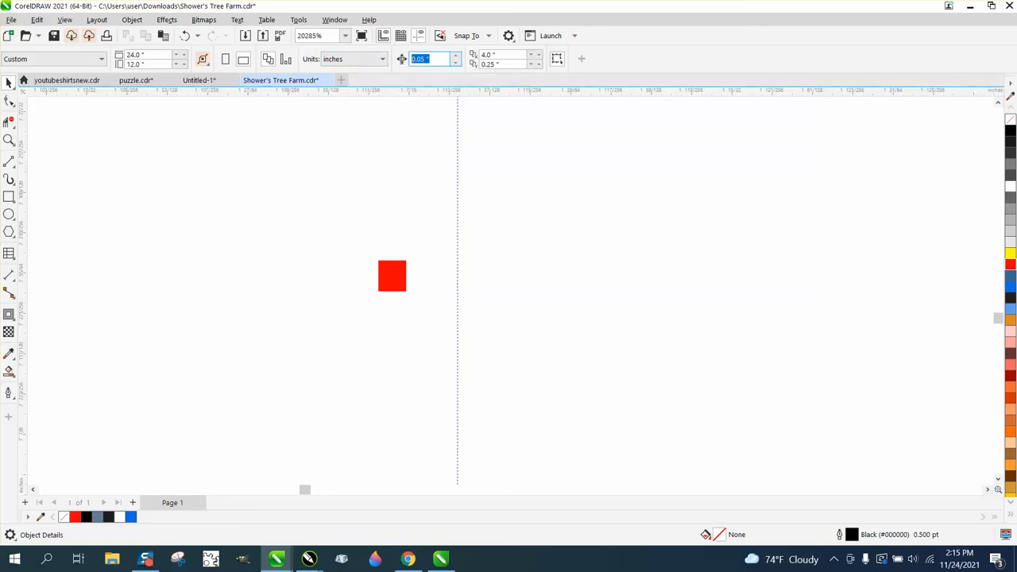
text(.)
Step: Make three copies of the red square, each nudged one step further down in a column, and select all four squares
click(395, 269)
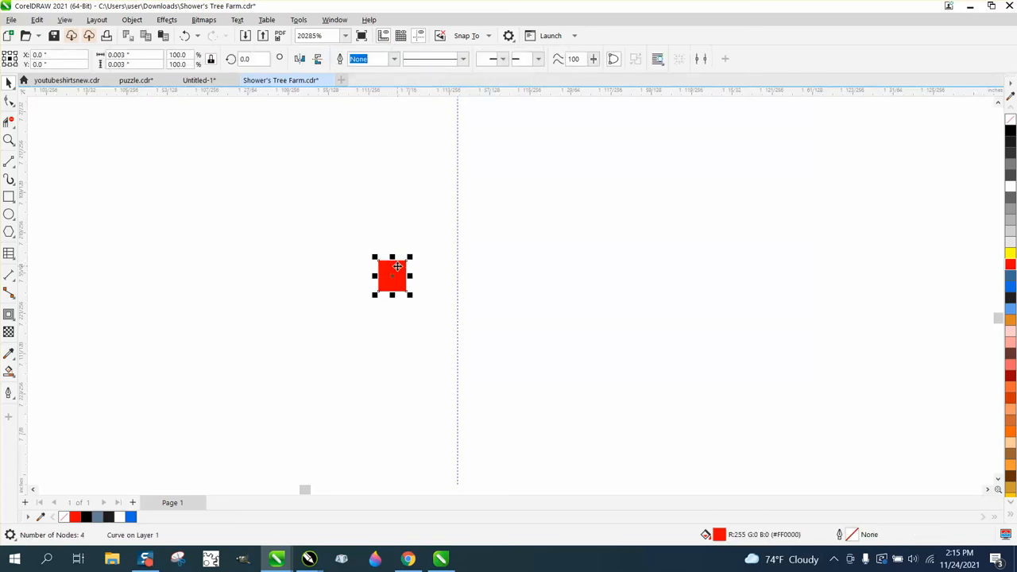
key(KP_Add)
key(Down)
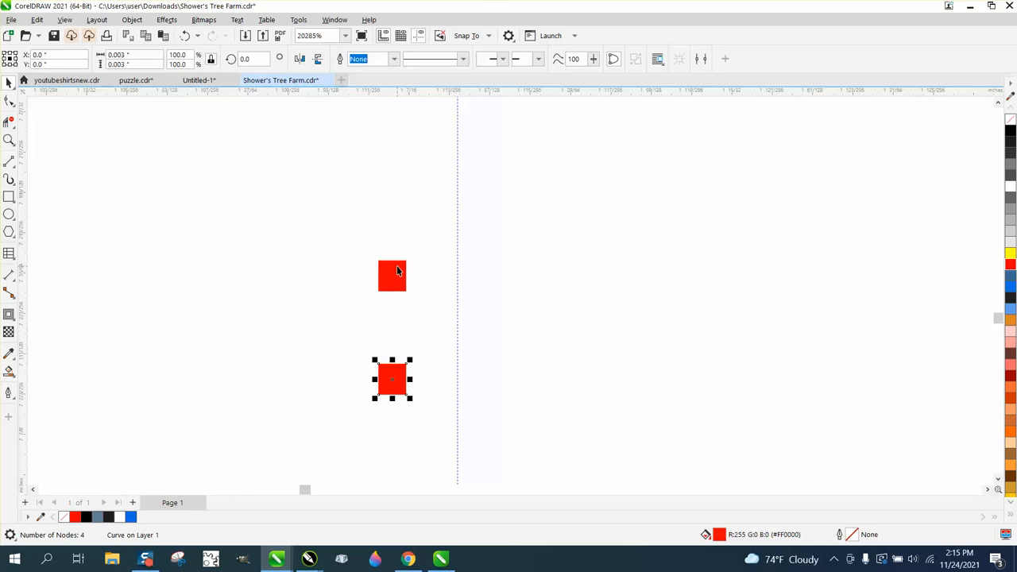
key(KP_Add)
key(Down)
scroll(396, 265, down, 2)
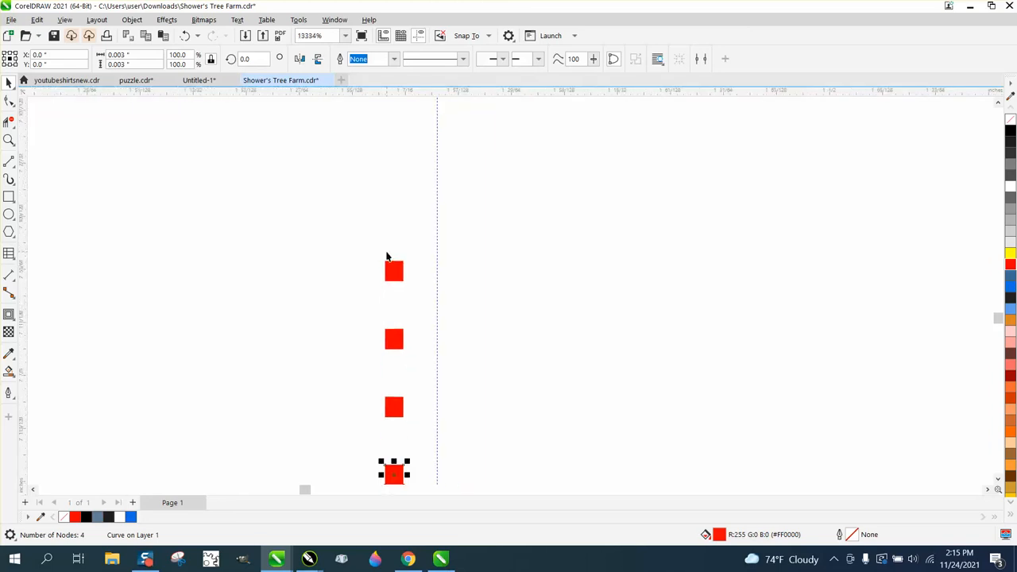
drag(363, 235, 397, 385)
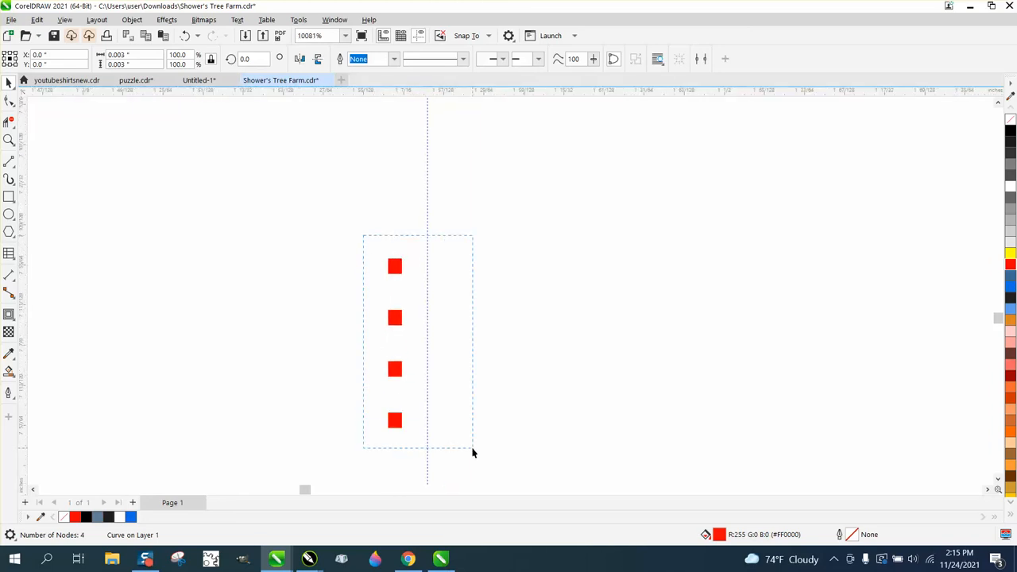
drag(472, 452, 473, 453)
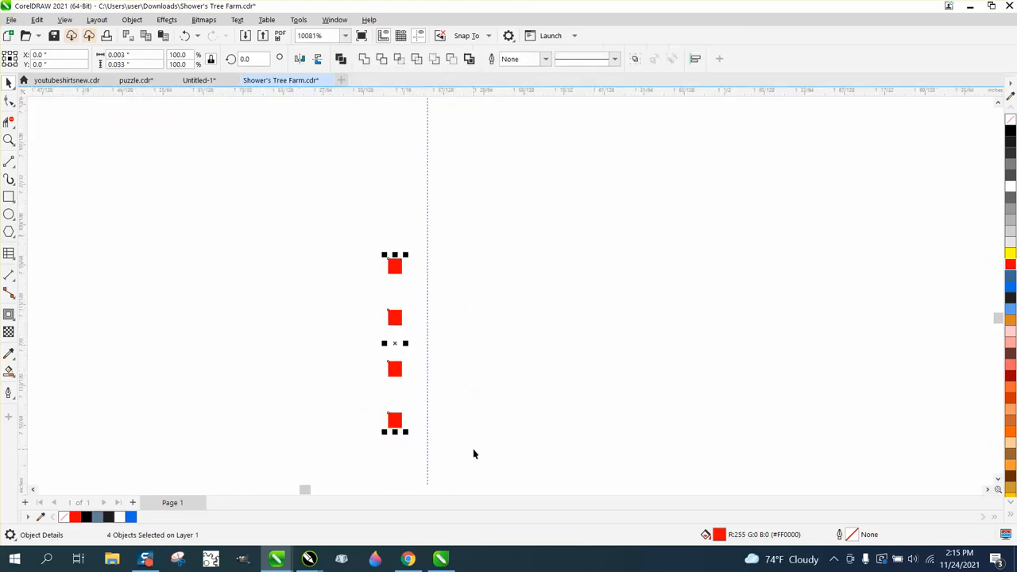
Step: Group the four red squares in the column
click(132, 19)
mouse_move(153, 236)
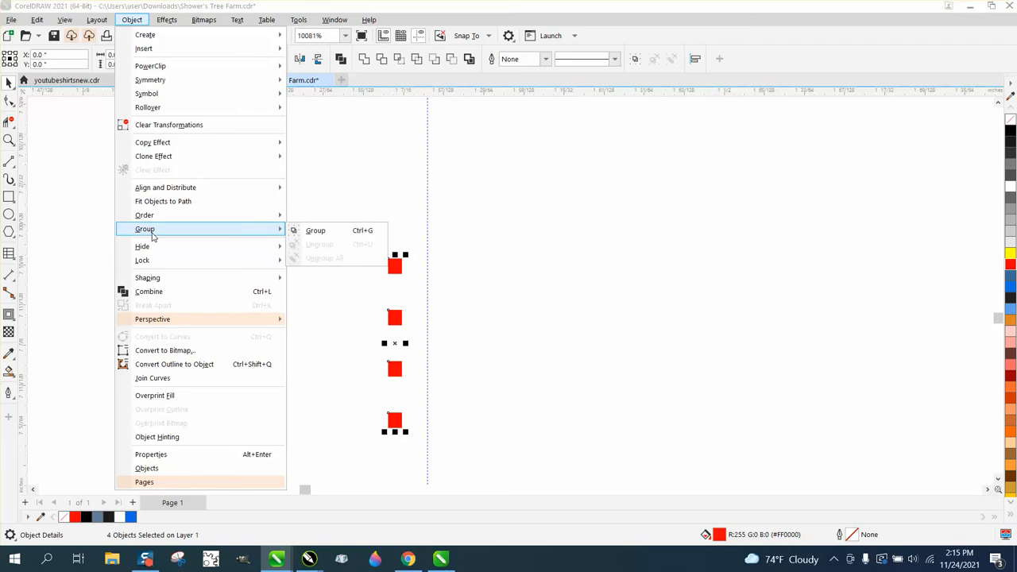
click(316, 231)
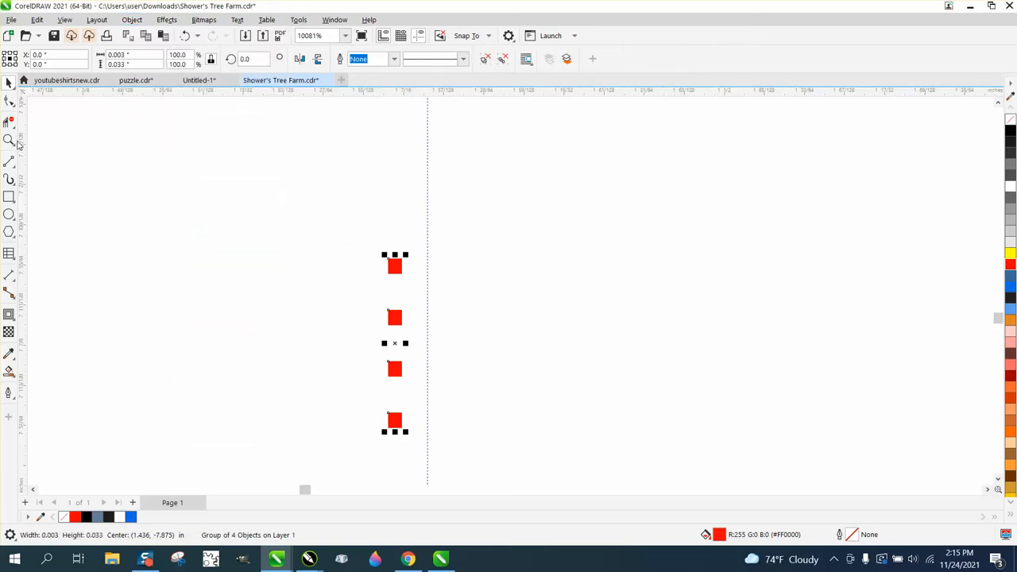
Step: Save the group as a custom Artistic Media brush named lines
click(12, 182)
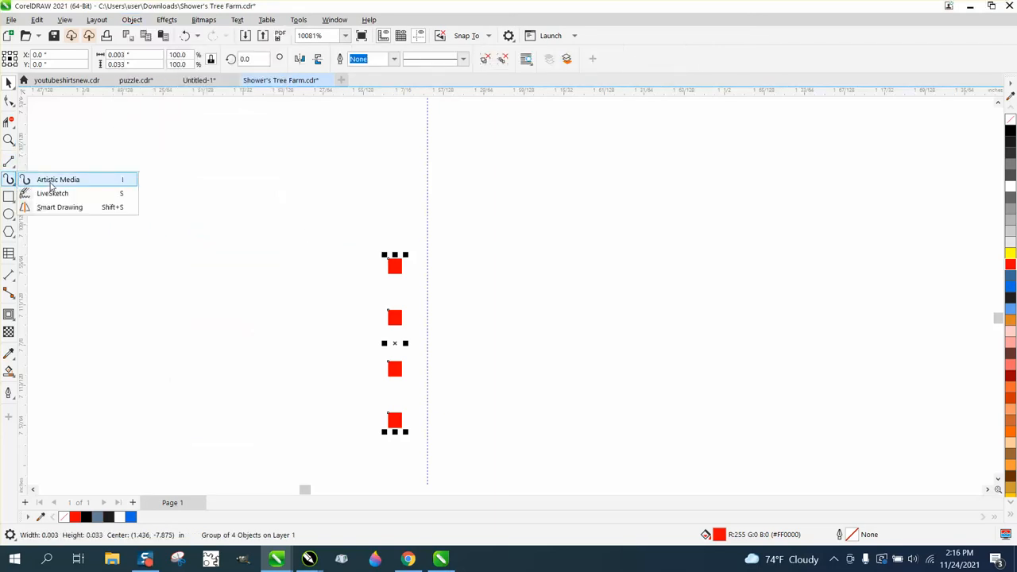
click(50, 182)
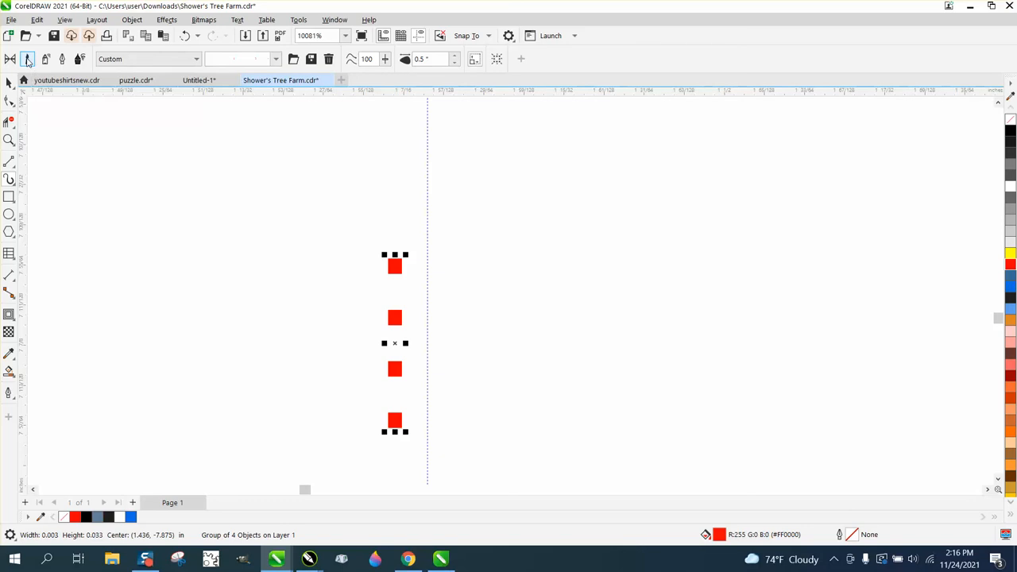
click(311, 59)
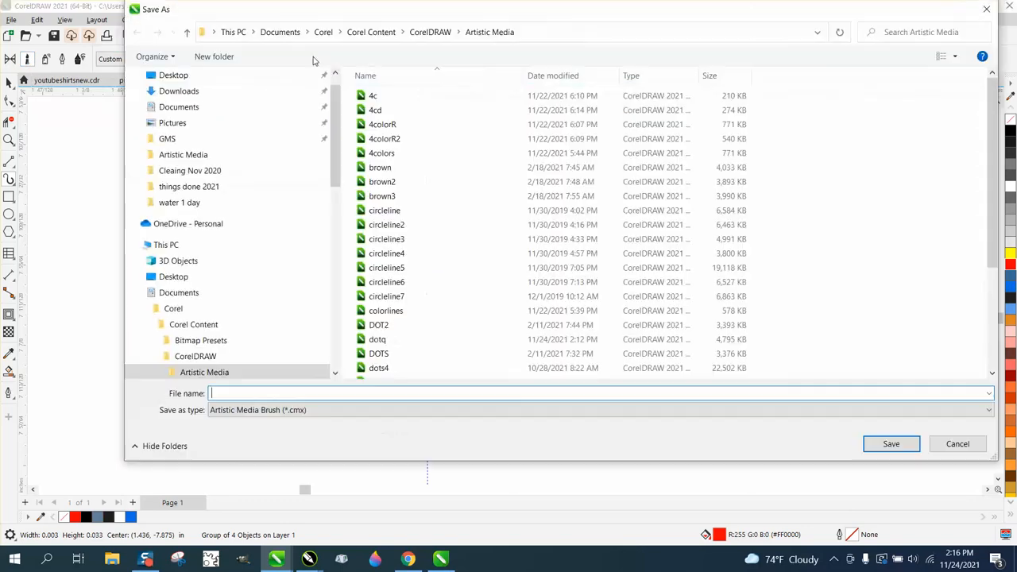
click(285, 389)
text(lines)
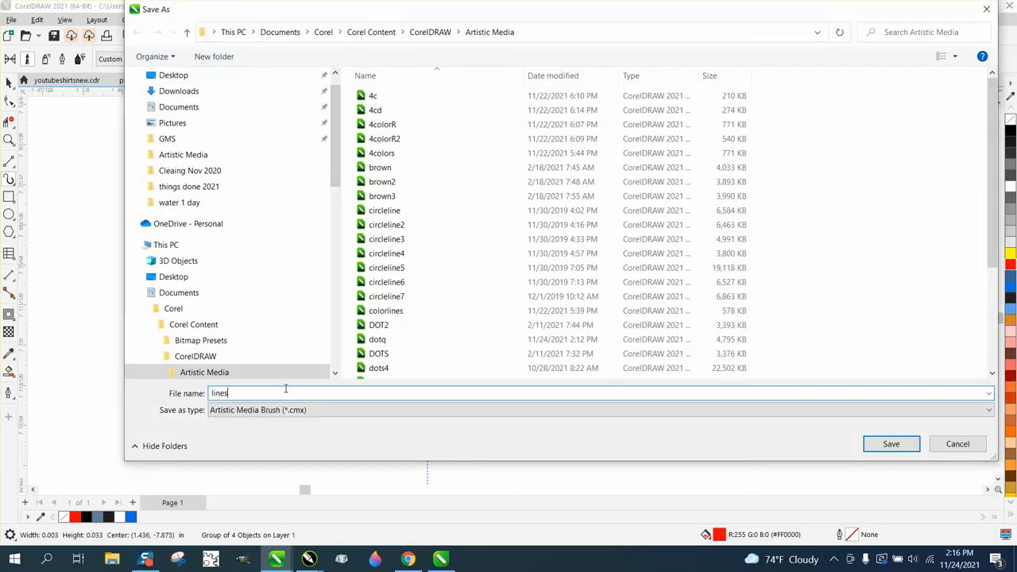
click(890, 443)
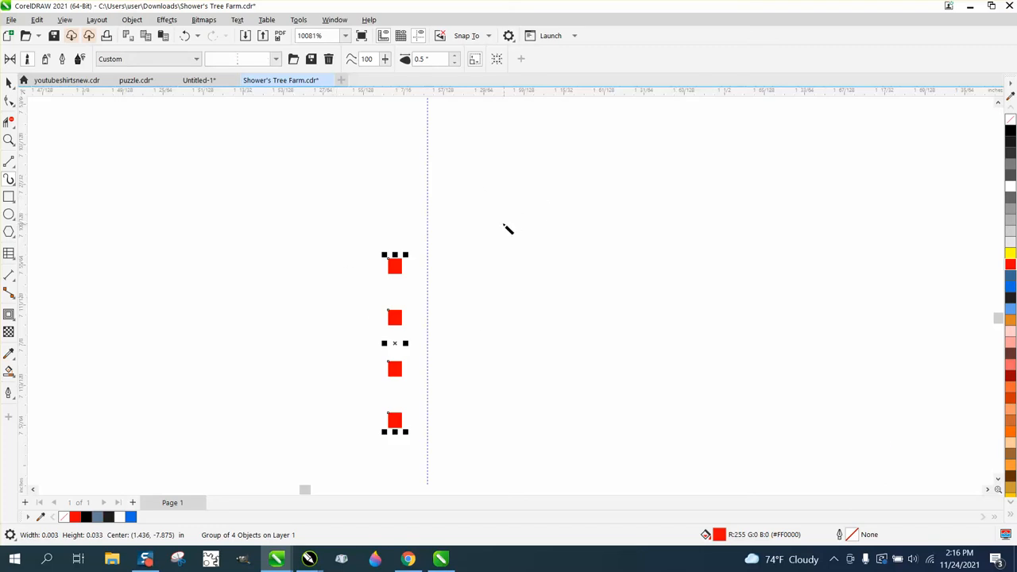
Step: Paint a short horizontal stroke with the lines brush beside the column of squares
drag(504, 225, 779, 226)
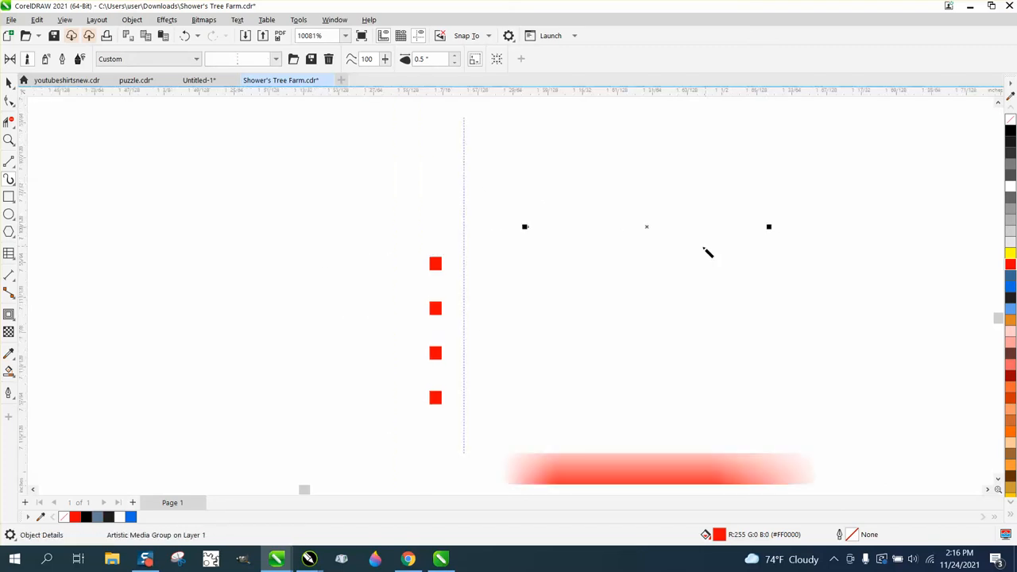
scroll(682, 249, down, 12)
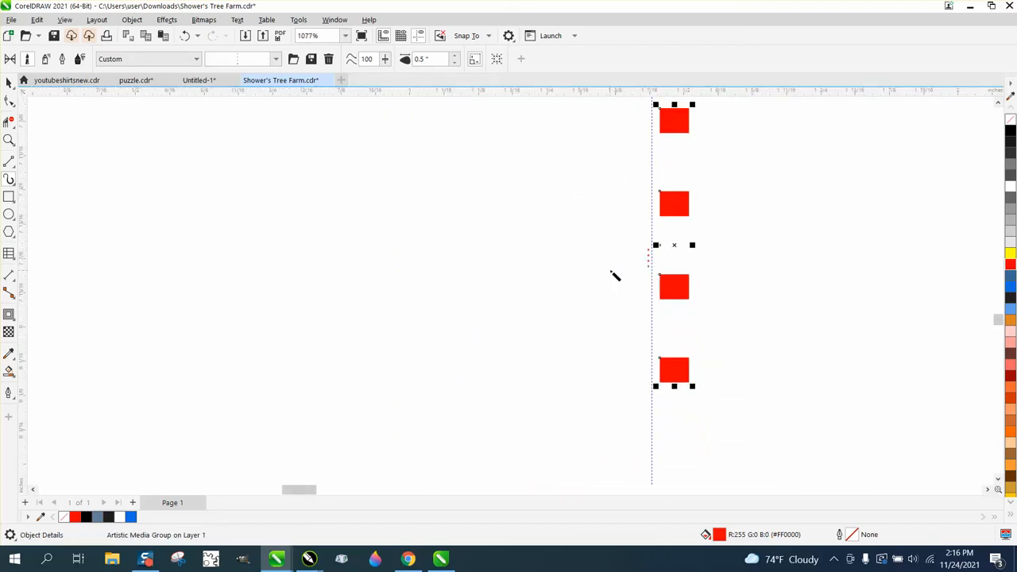
scroll(614, 276, down, 2)
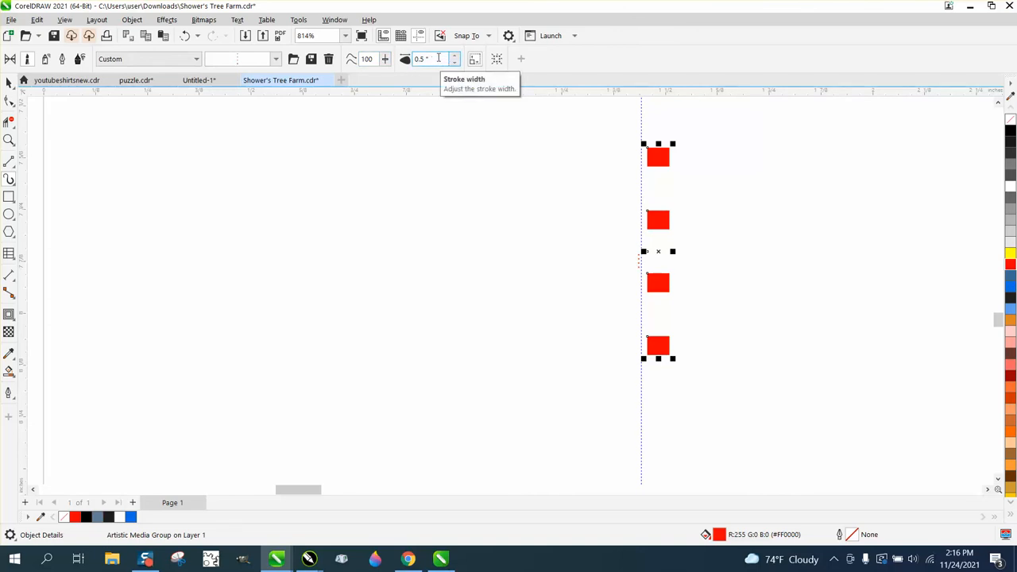
Step: Set the brush stroke's width to 0.03 inches
drag(438, 58, 388, 61)
key(BackSpace)
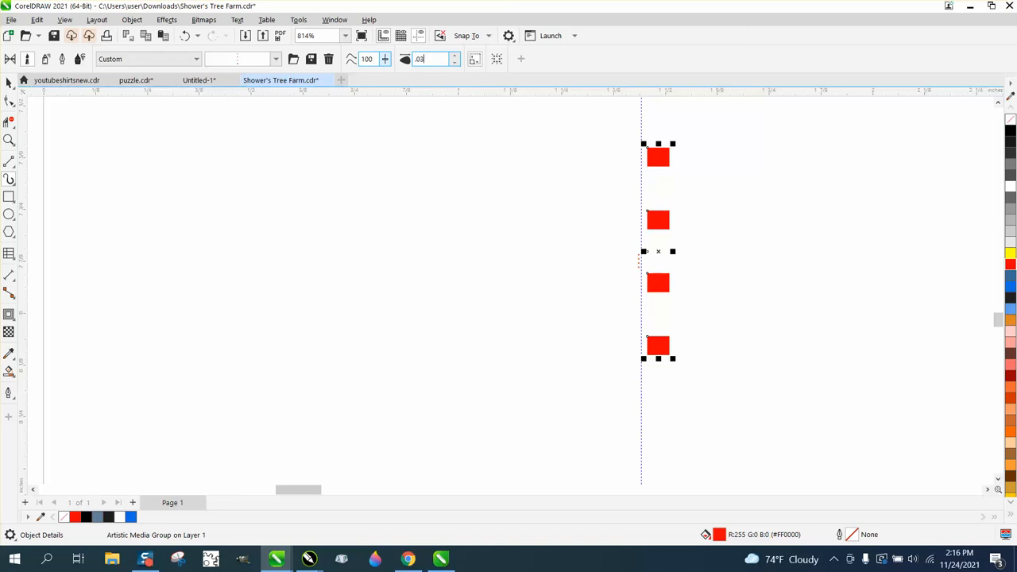
text(.03)
key(Return)
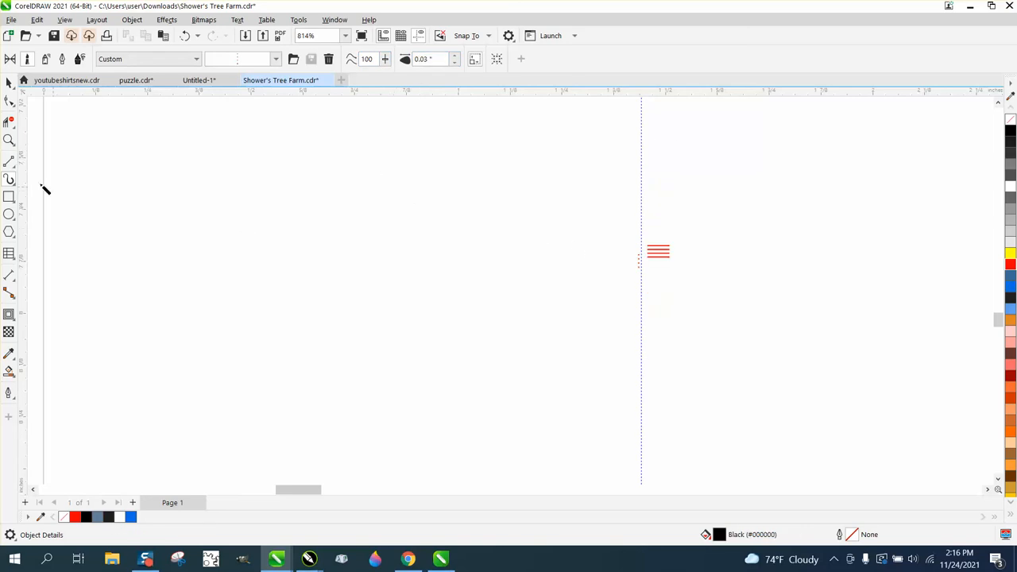
click(9, 140)
drag(704, 290, 754, 320)
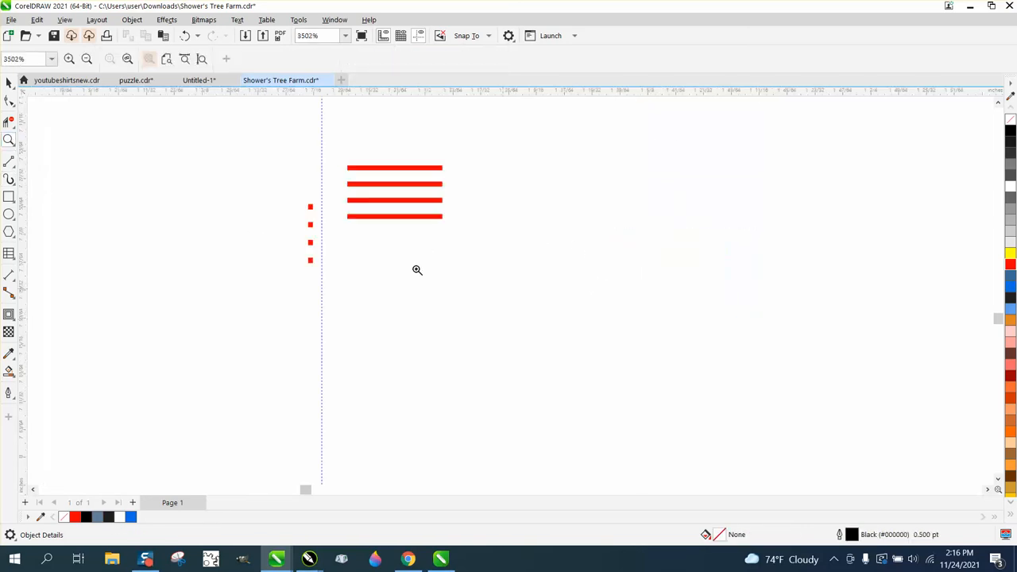
click(12, 165)
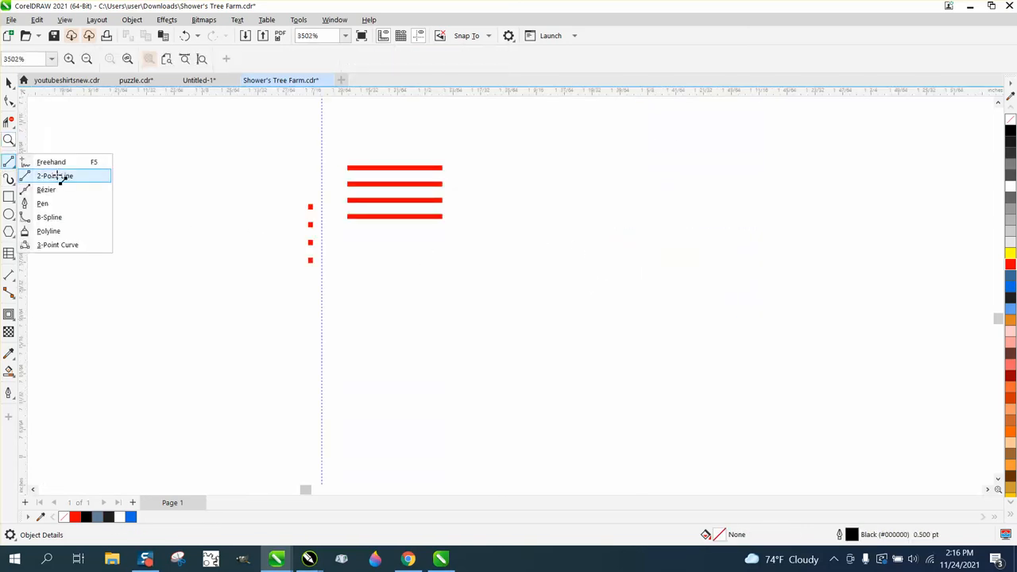
click(62, 175)
mouse_move(361, 205)
mouse_down()
mouse_move(470, 275)
mouse_move(479, 271)
mouse_up()
key(XF86Calculator)
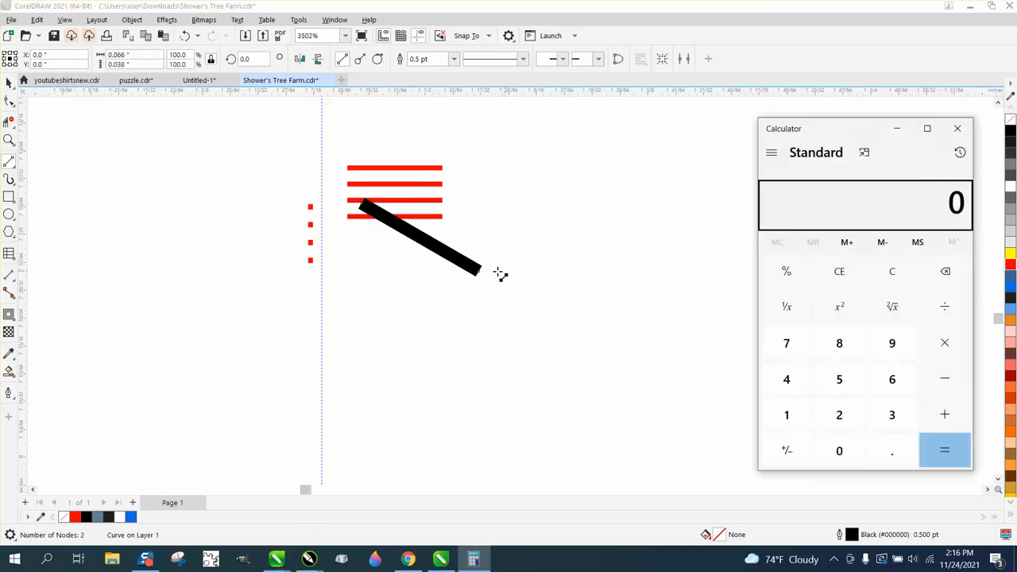
click(955, 135)
key(Delete)
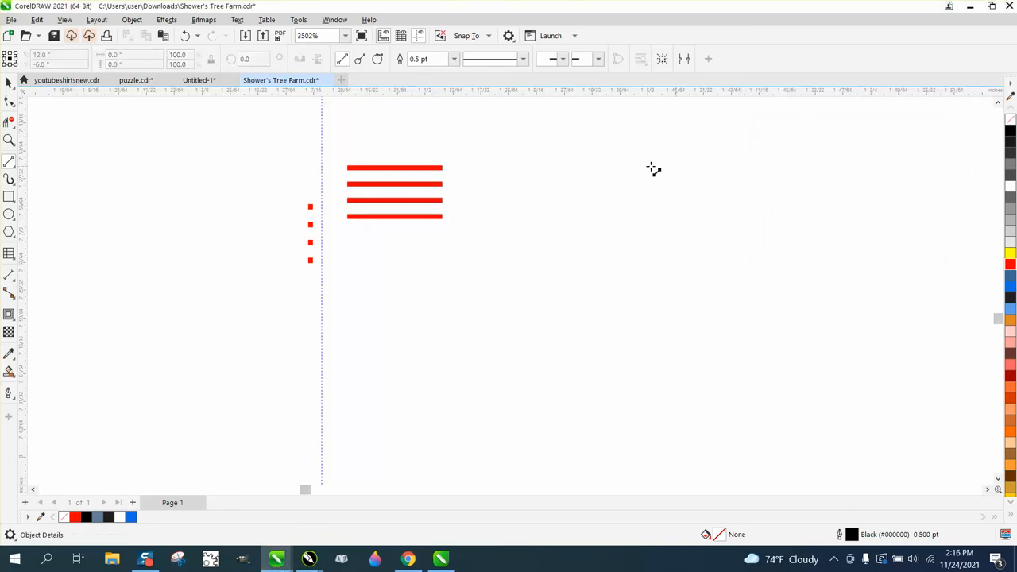
Step: Paint a second, longer horizontal stroke with the lines brush just below the first one
click(9, 179)
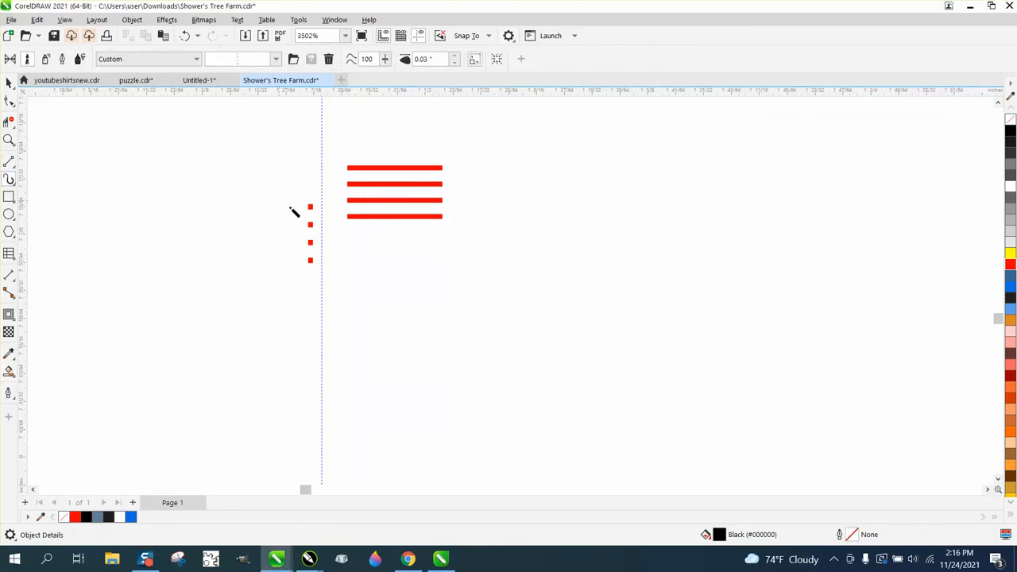
drag(365, 266, 509, 267)
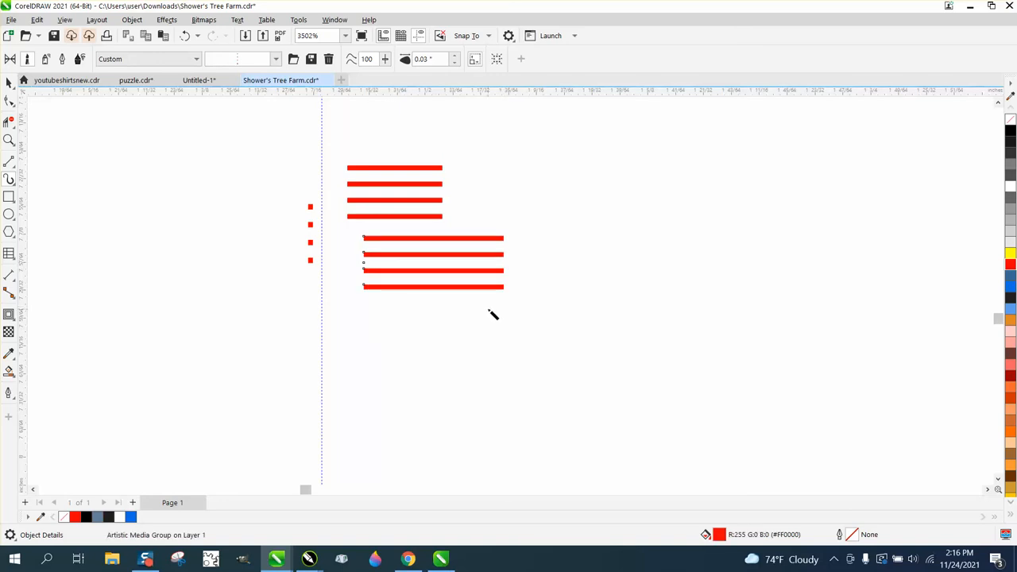
click(13, 188)
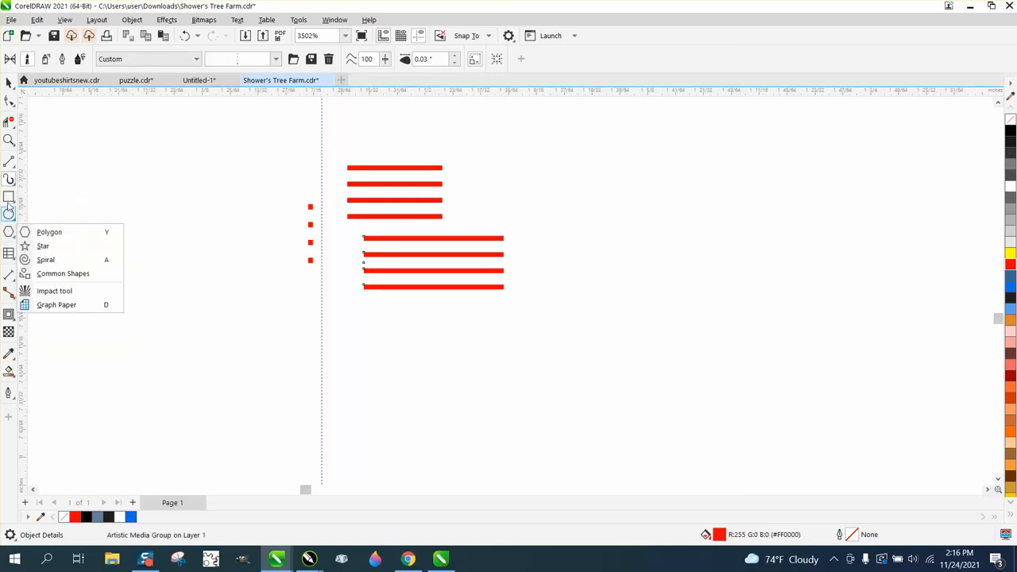
mouse_move(8, 164)
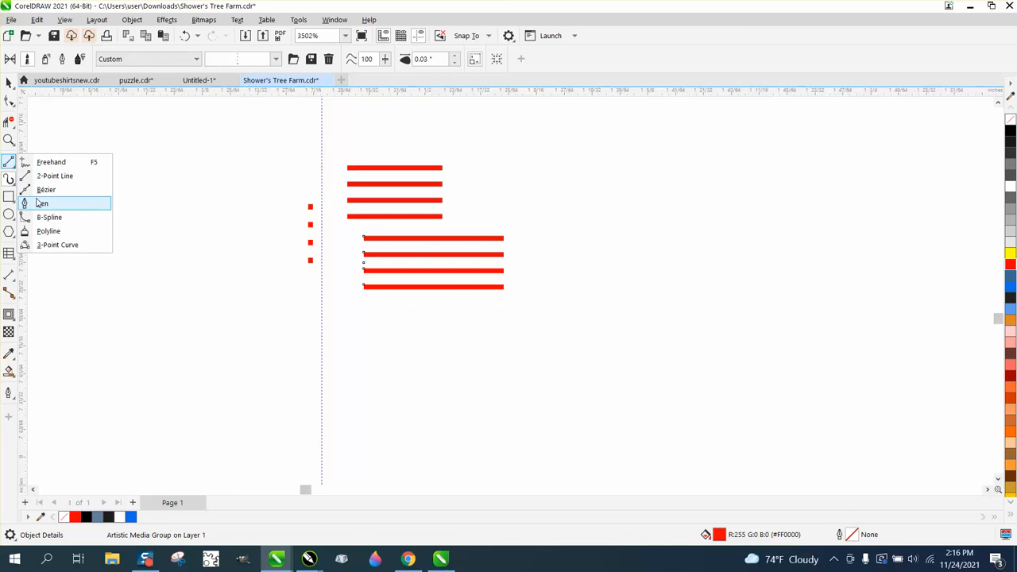
click(38, 245)
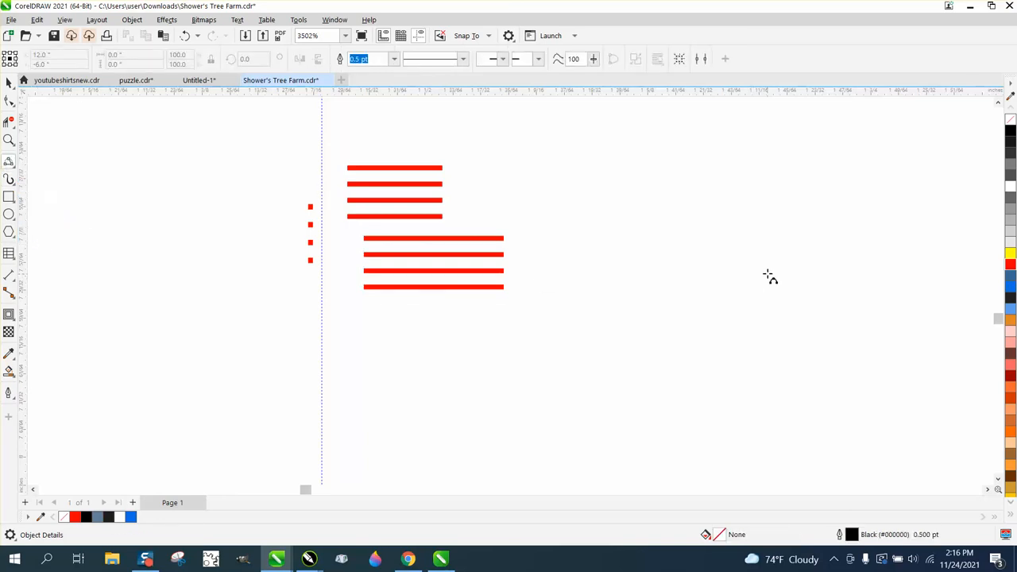
drag(743, 137, 627, 303)
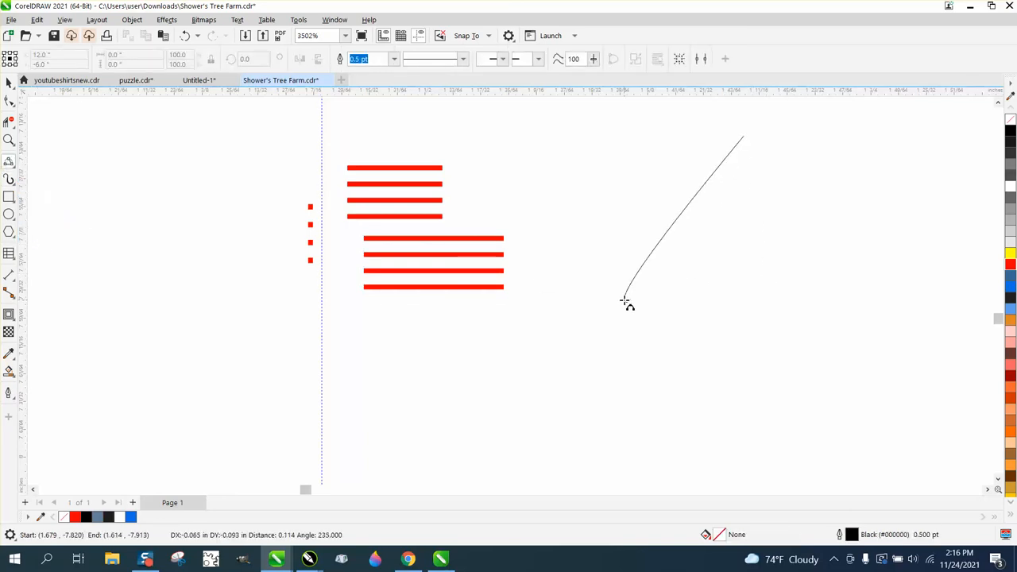
key(ctrl+a)
key(Delete)
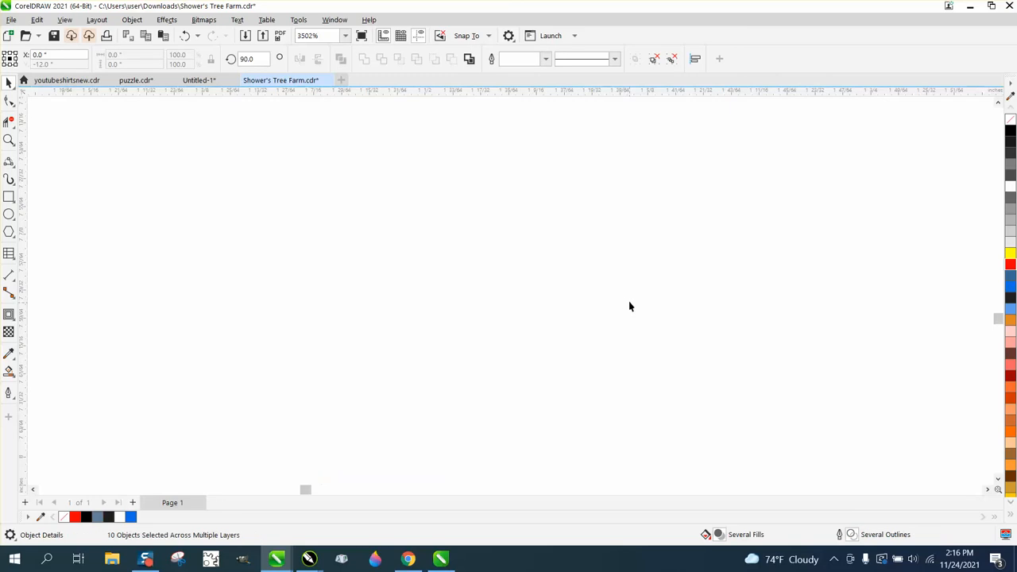
scroll(624, 302, down, 3)
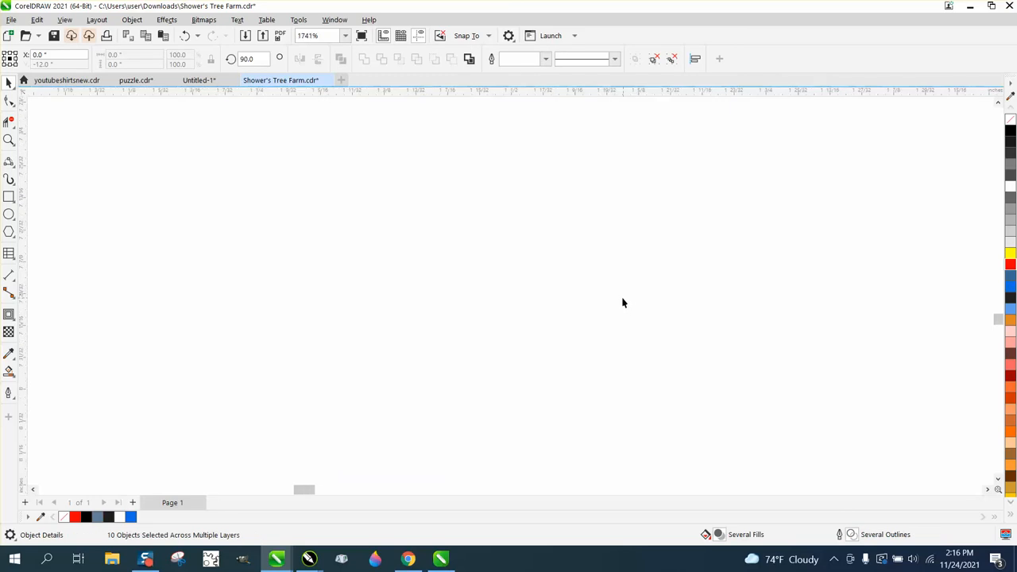
click(186, 36)
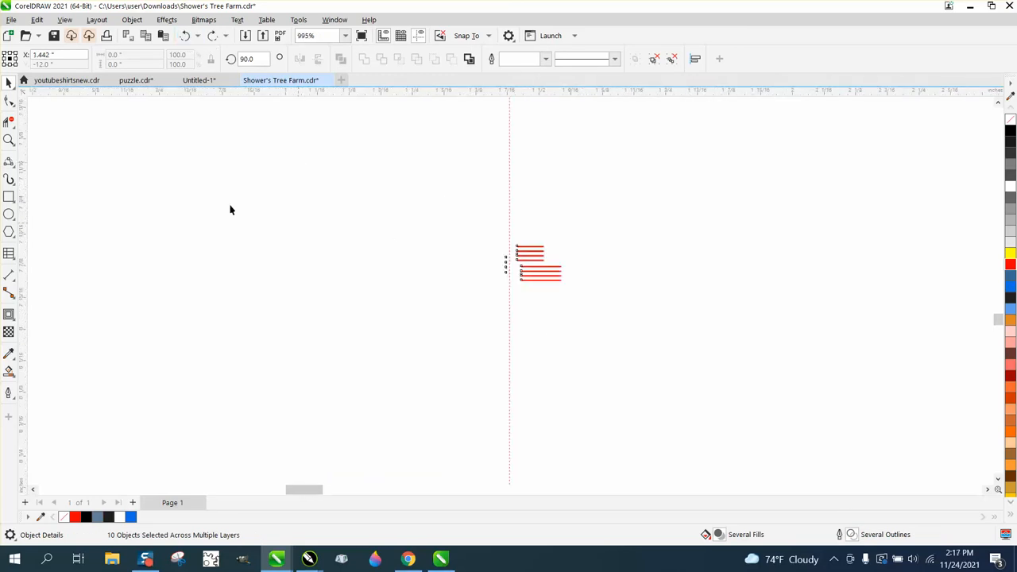
Step: Draw a 3-point arc about 3.5 inches wide and 1.9 inches high beside the existing concentric arcs
key(F4)
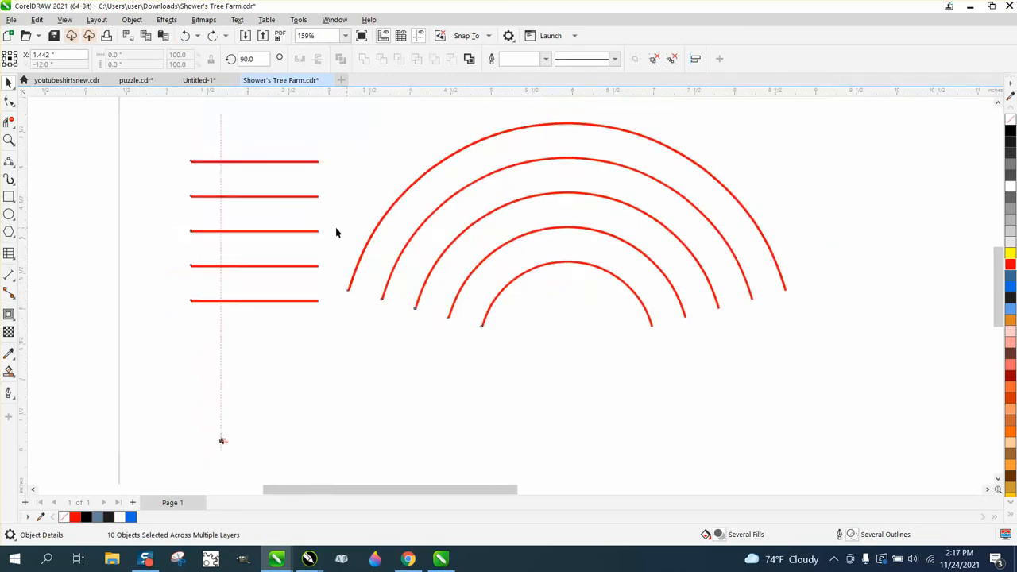
click(12, 164)
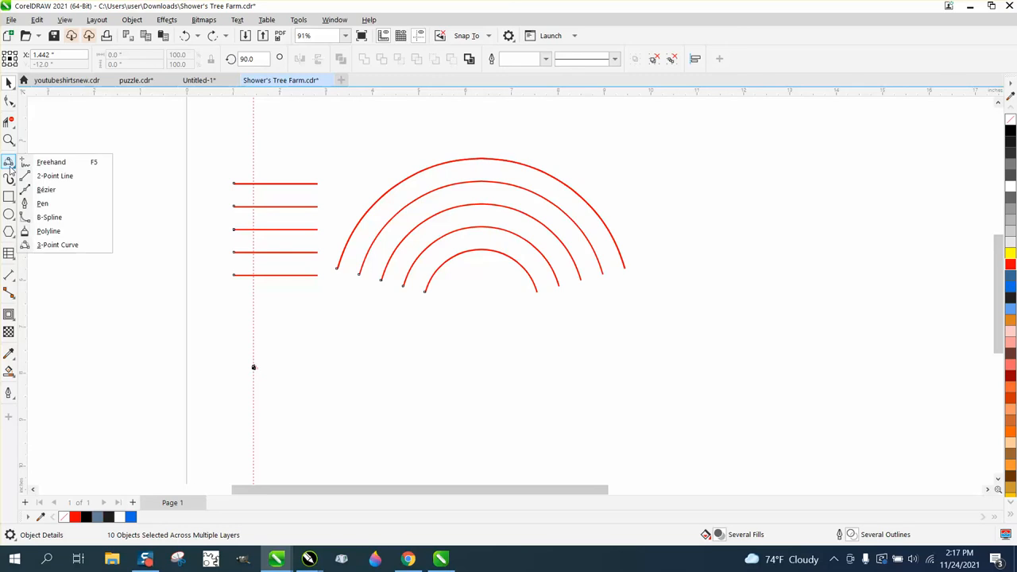
click(58, 245)
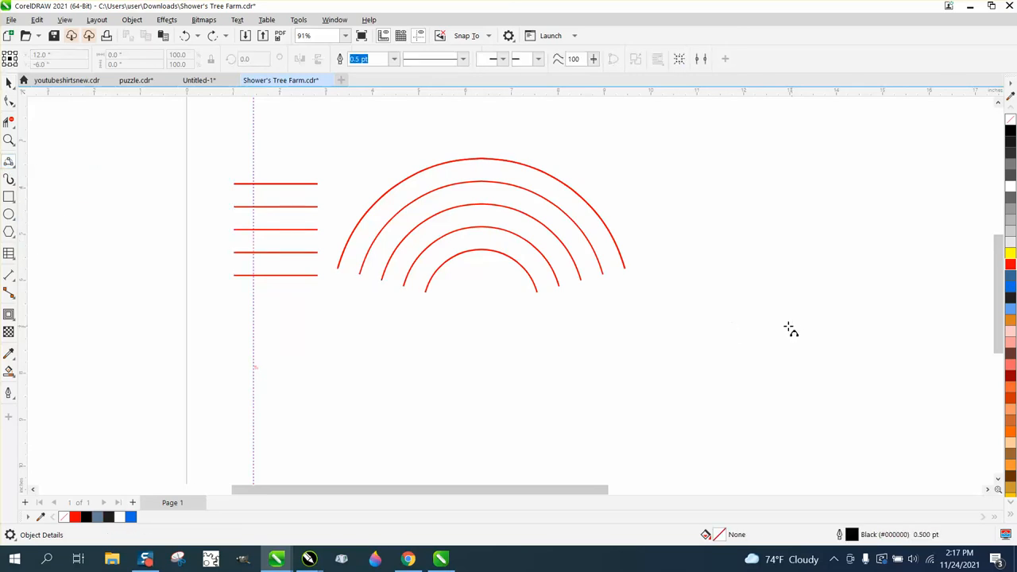
drag(711, 311, 874, 314)
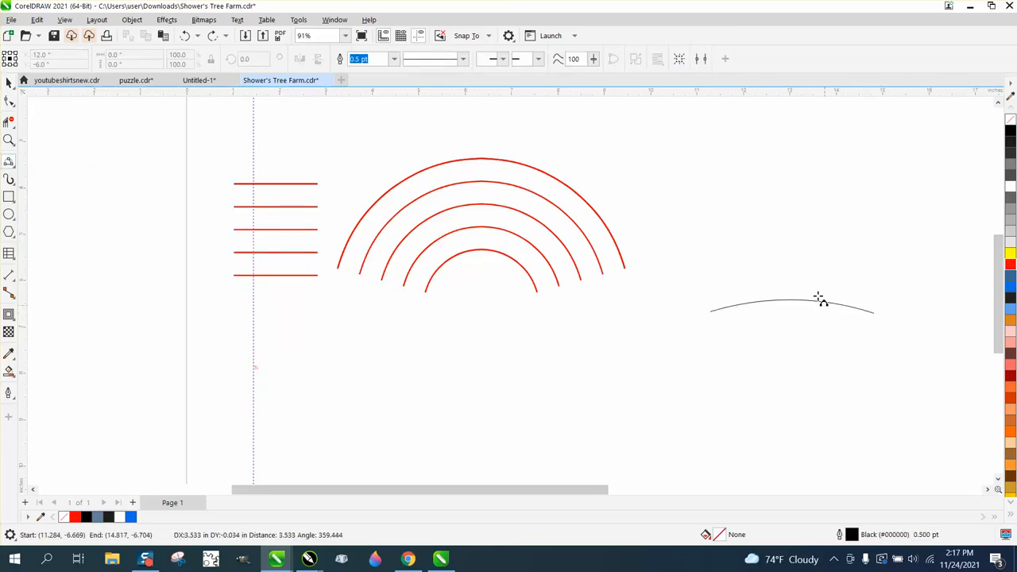
click(791, 227)
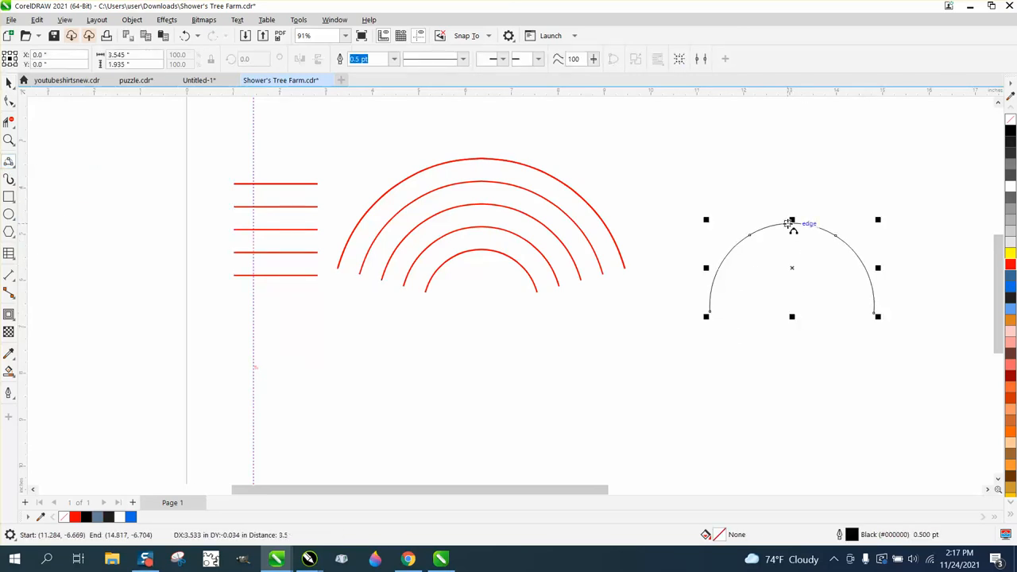
Step: Apply the lines brush to the new arc and raise its stroke width to 0.04 inches
click(10, 180)
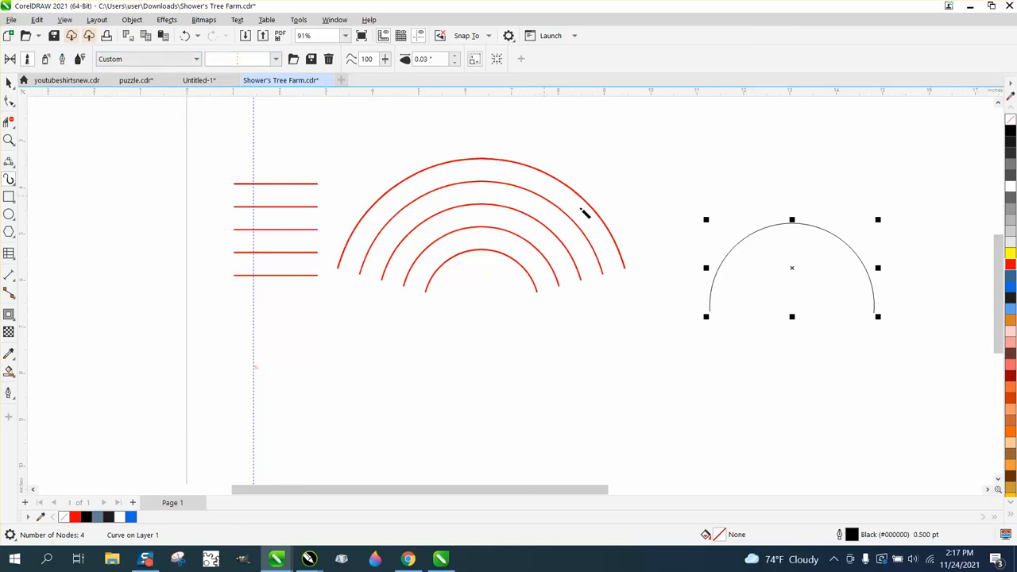
click(747, 245)
click(455, 58)
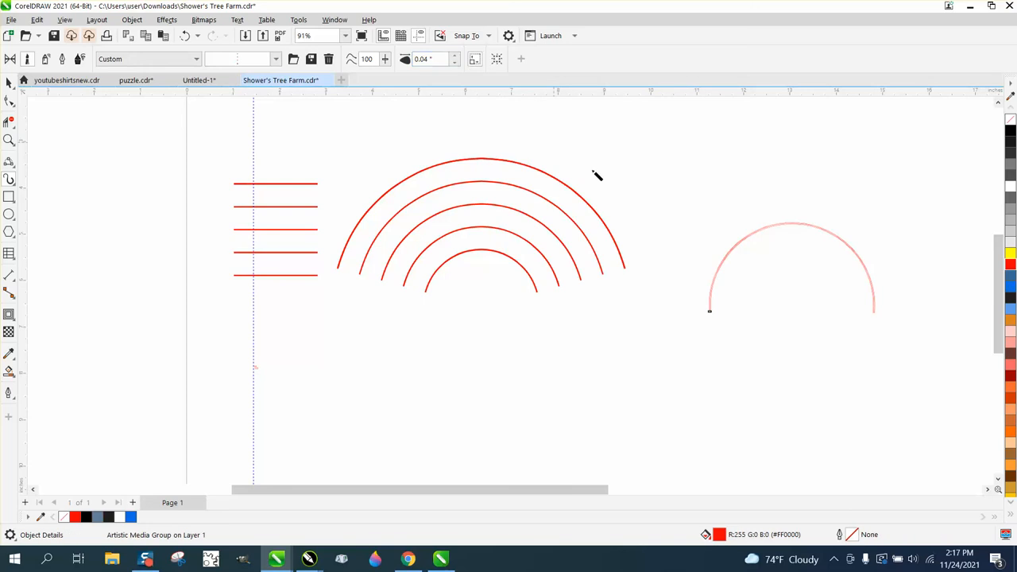
Step: Increase the arc's brush stroke width to 0.21 inches
click(8, 140)
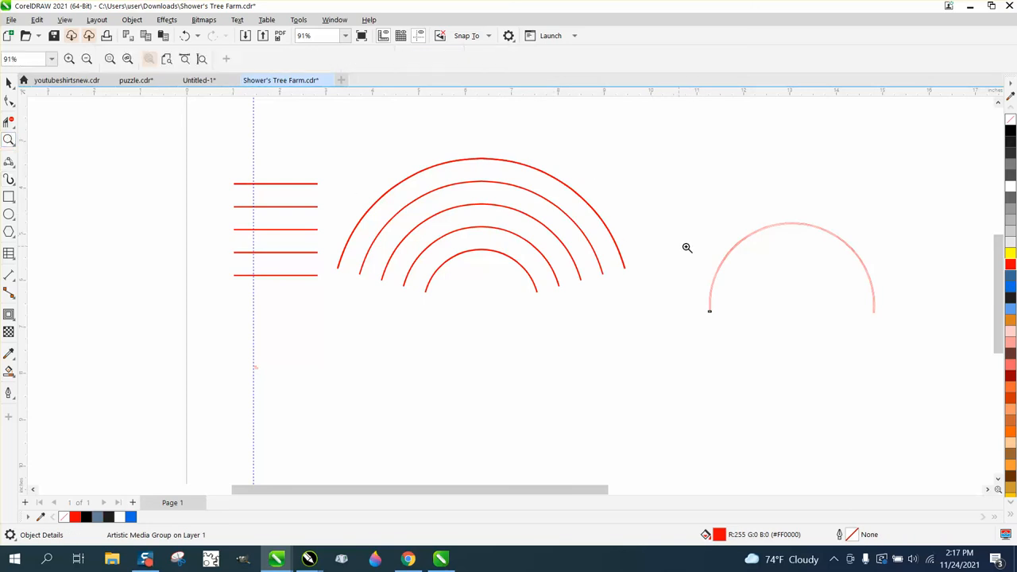
drag(744, 223, 794, 258)
scroll(318, 182, down, 5)
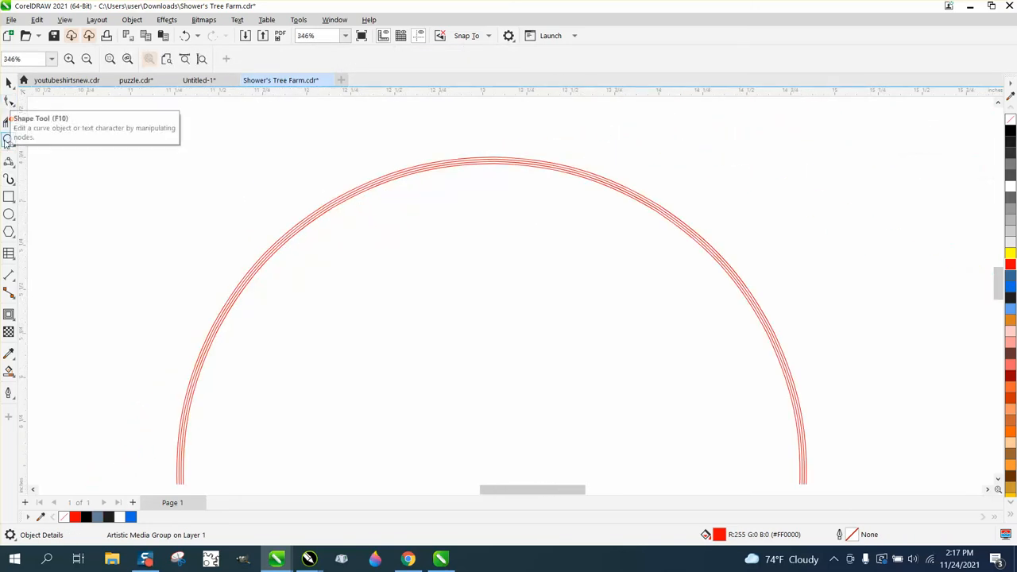
click(8, 180)
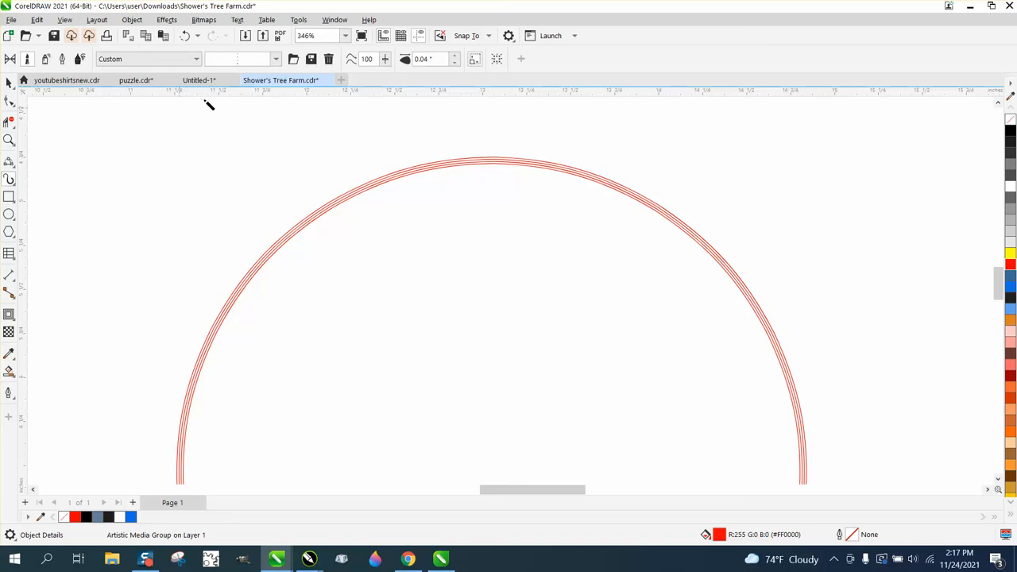
click(454, 56)
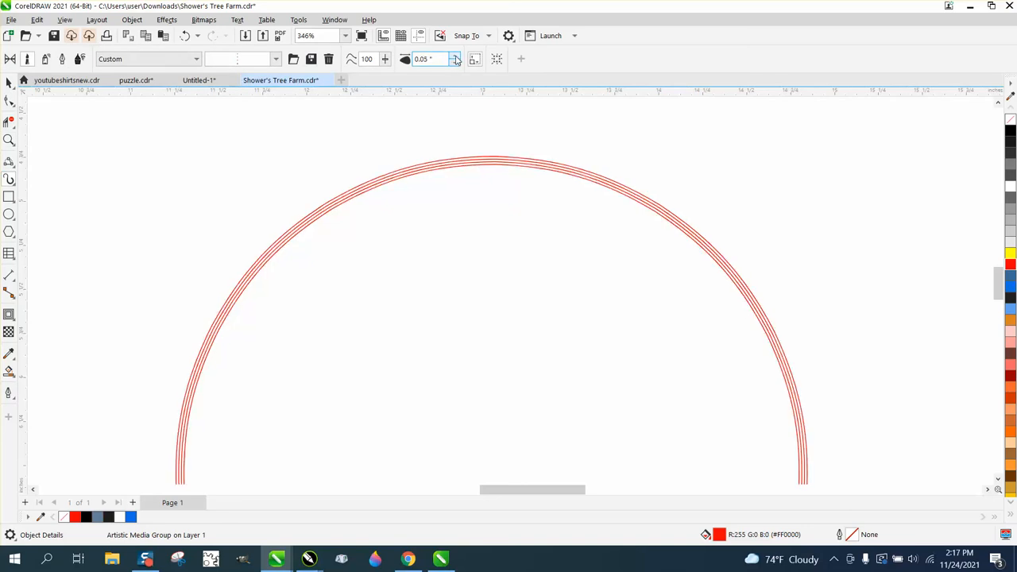
click(454, 57)
click(455, 56)
click(454, 57)
click(455, 56)
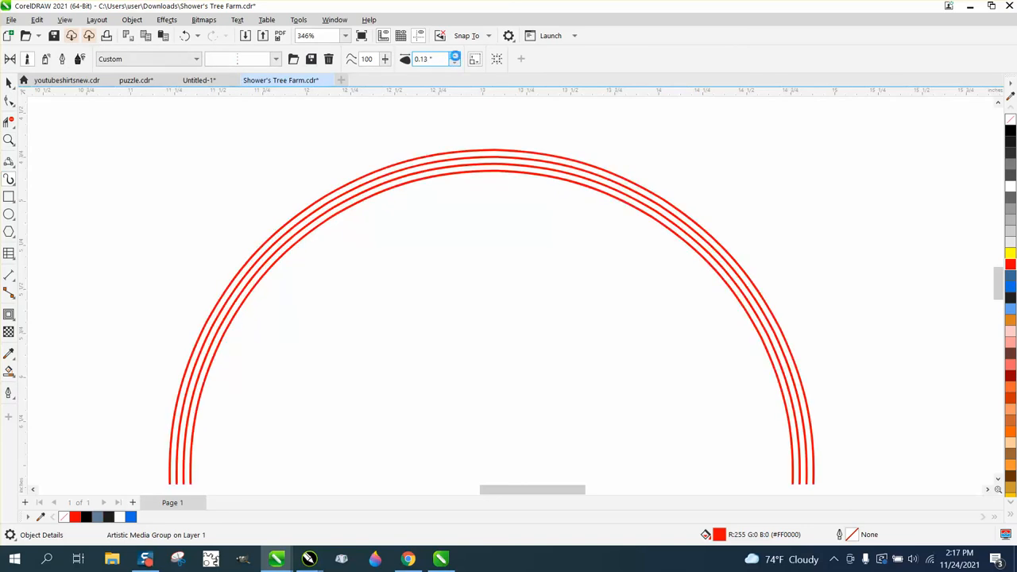
click(454, 57)
click(455, 56)
click(455, 57)
click(455, 57)
Step: Paint a wavy freehand stroke with the lines brush in the empty area beside the arc
scroll(322, 193, down, 4)
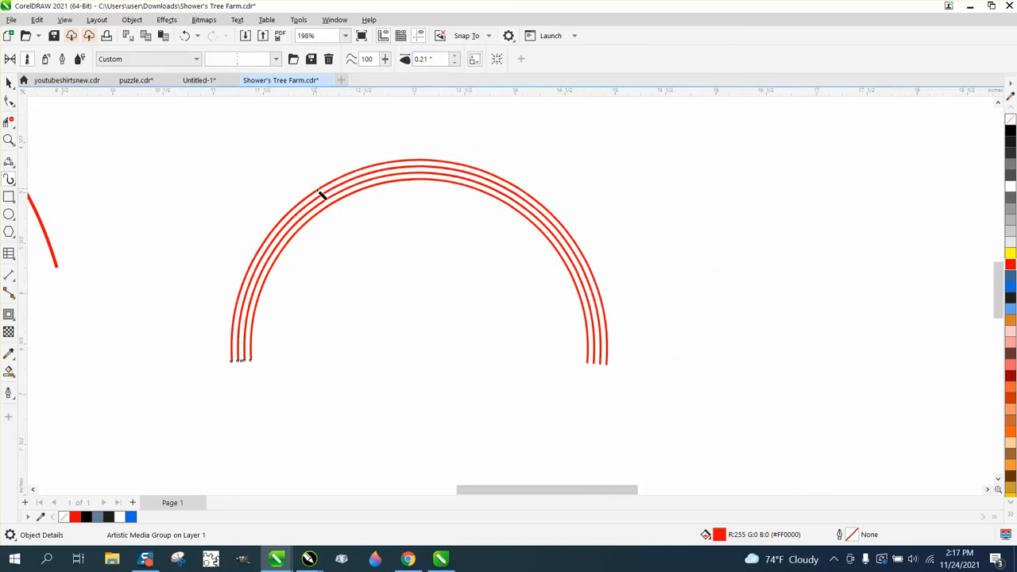
mouse_move(537, 331)
mouse_down()
mouse_move(615, 278)
mouse_move(756, 227)
mouse_up()
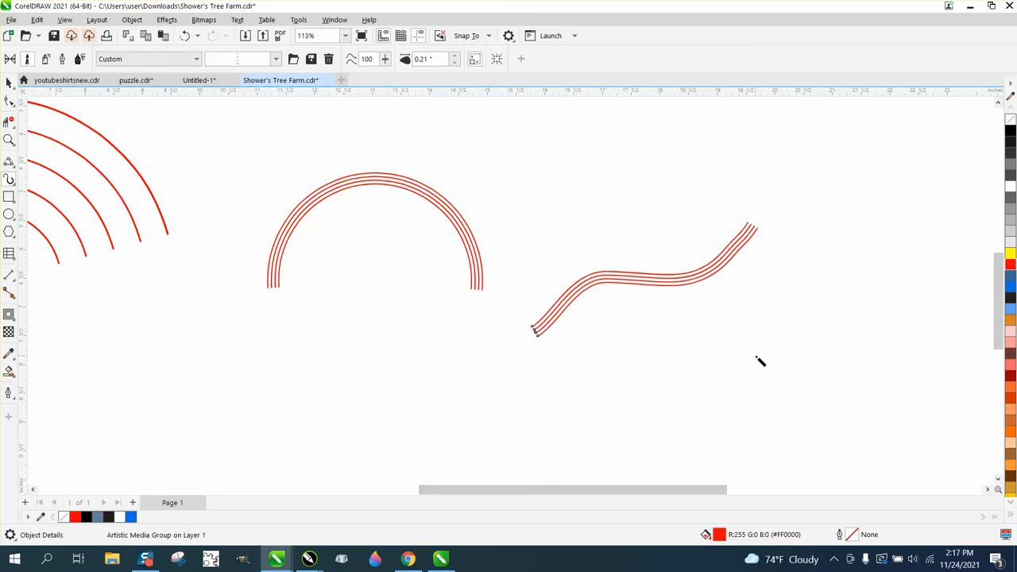
scroll(760, 362, down, 1)
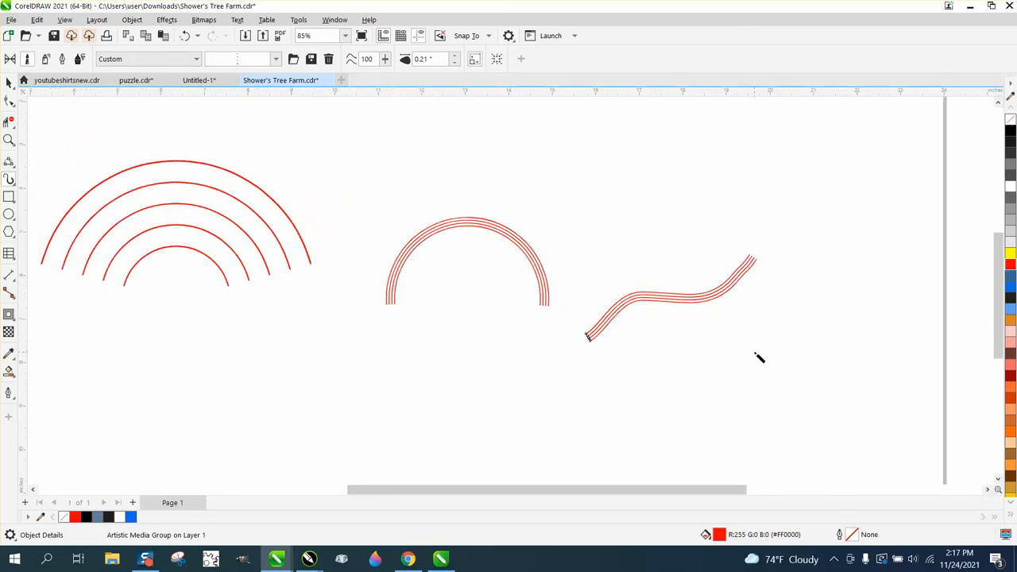